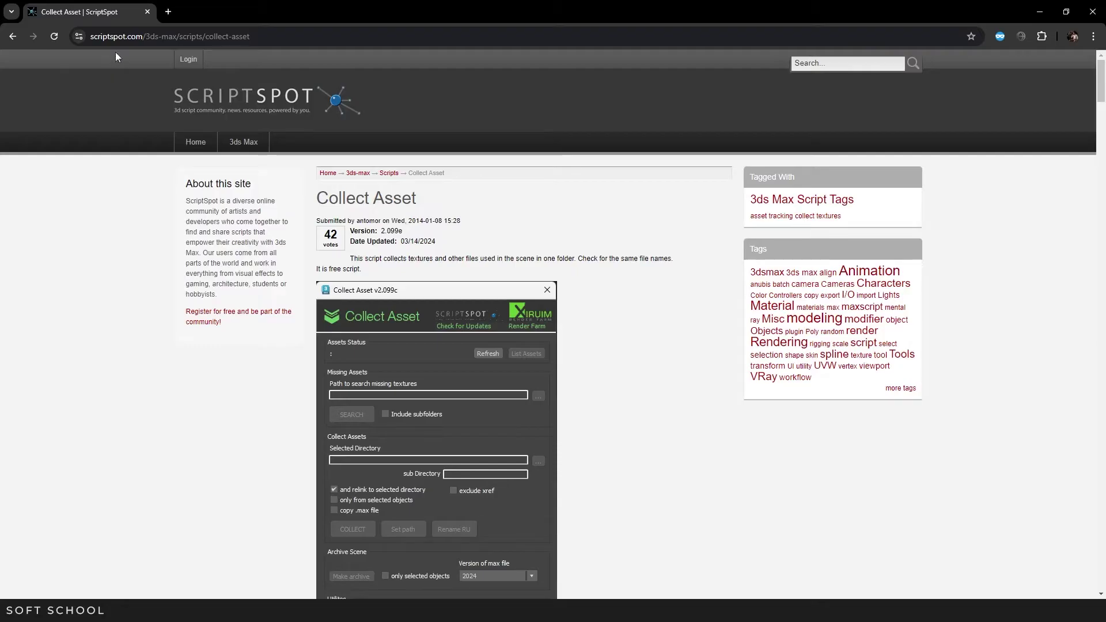
- Download the newest Collect Asset script package, collect_asset_v2.099e.mzp, from the attachments on its ScriptSpot page
scroll(657, 371, down, 20)
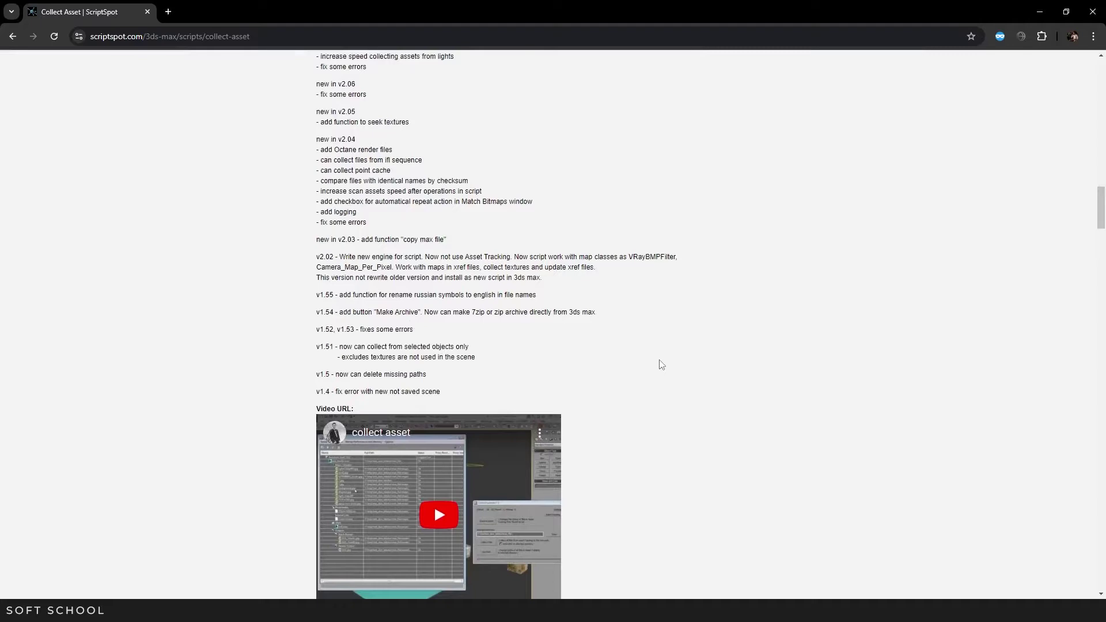
scroll(662, 364, down, 9)
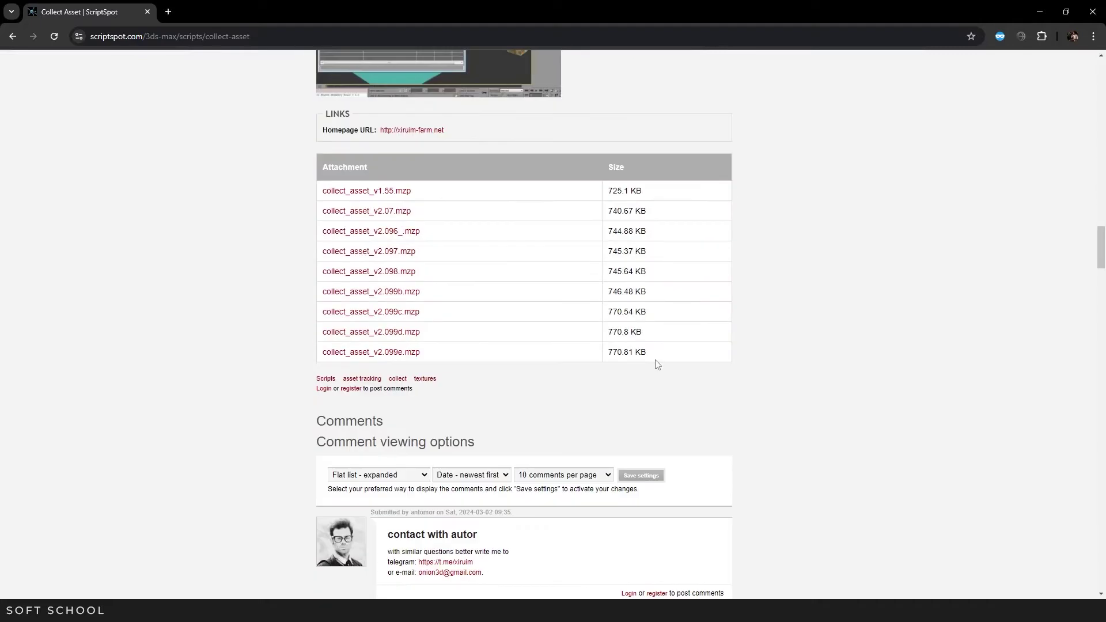
click(388, 354)
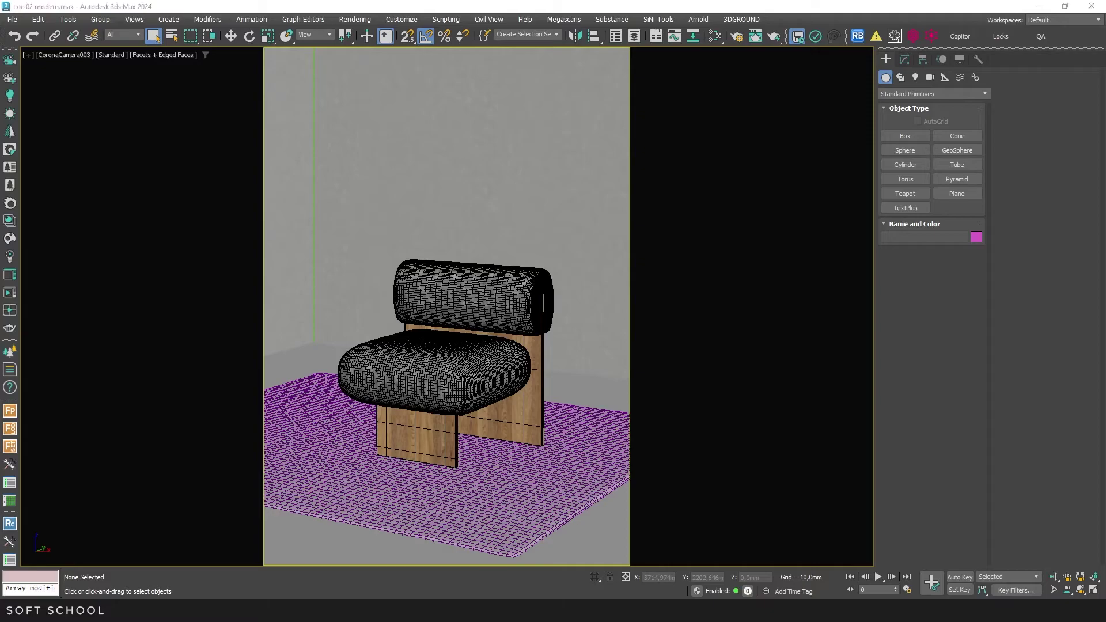
- Load the downloaded Collect Asset package into the 3ds Max viewport, install the script and close its installer
drag(33, 304, 341, 212)
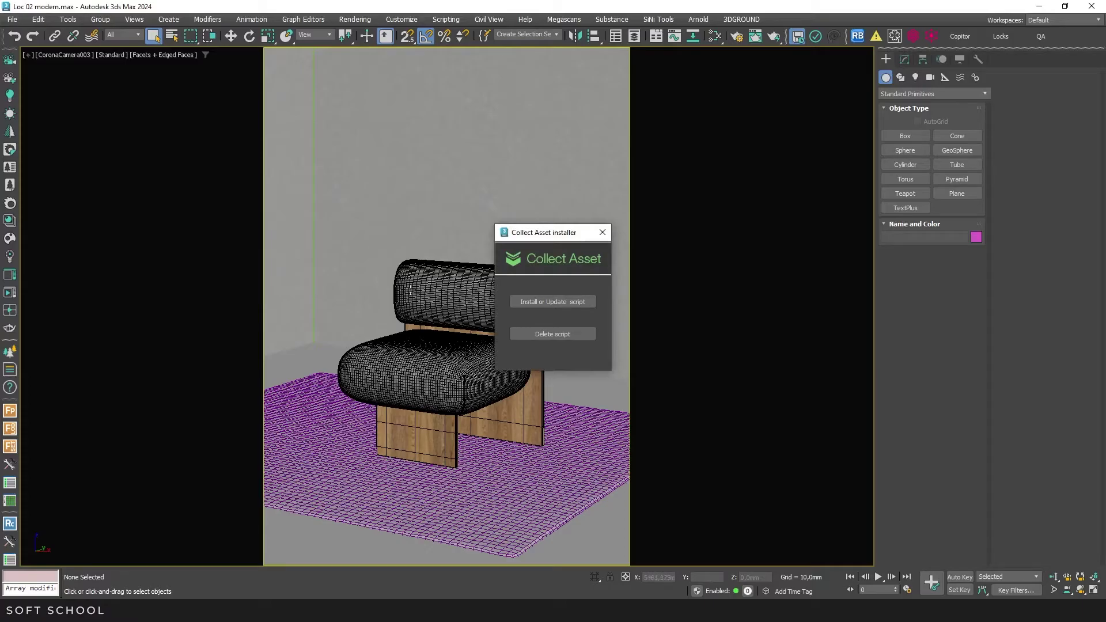
click(568, 299)
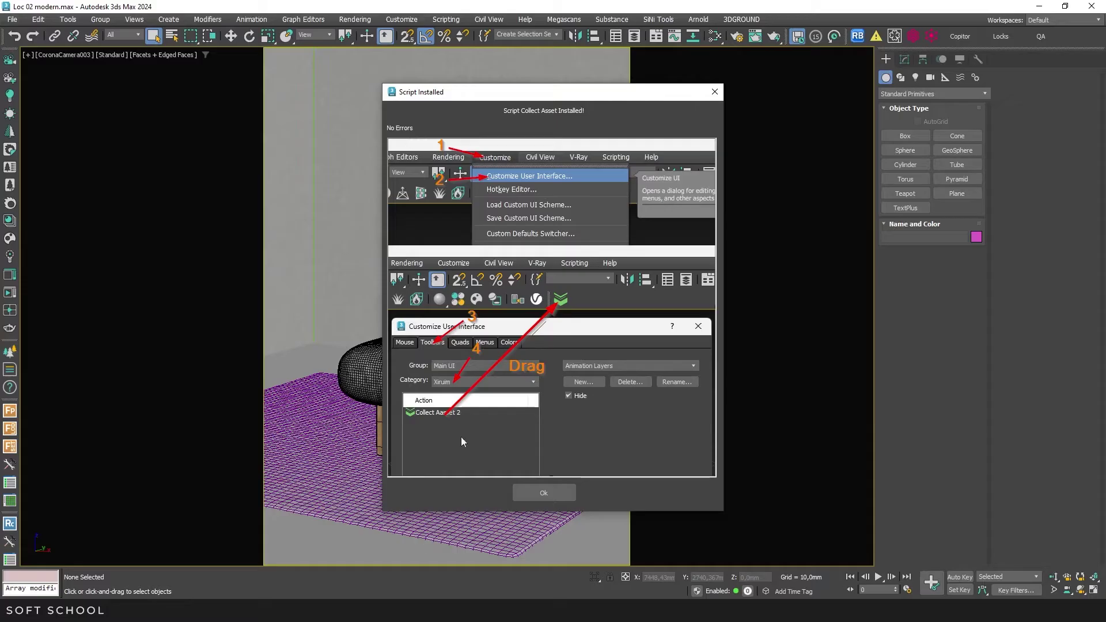
click(559, 487)
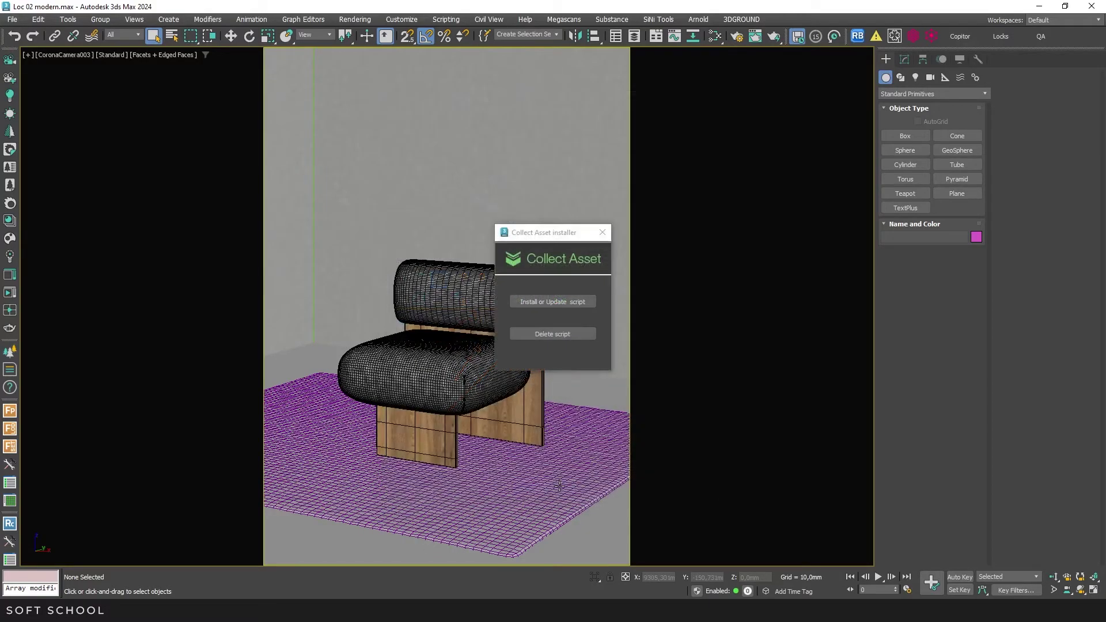
click(602, 232)
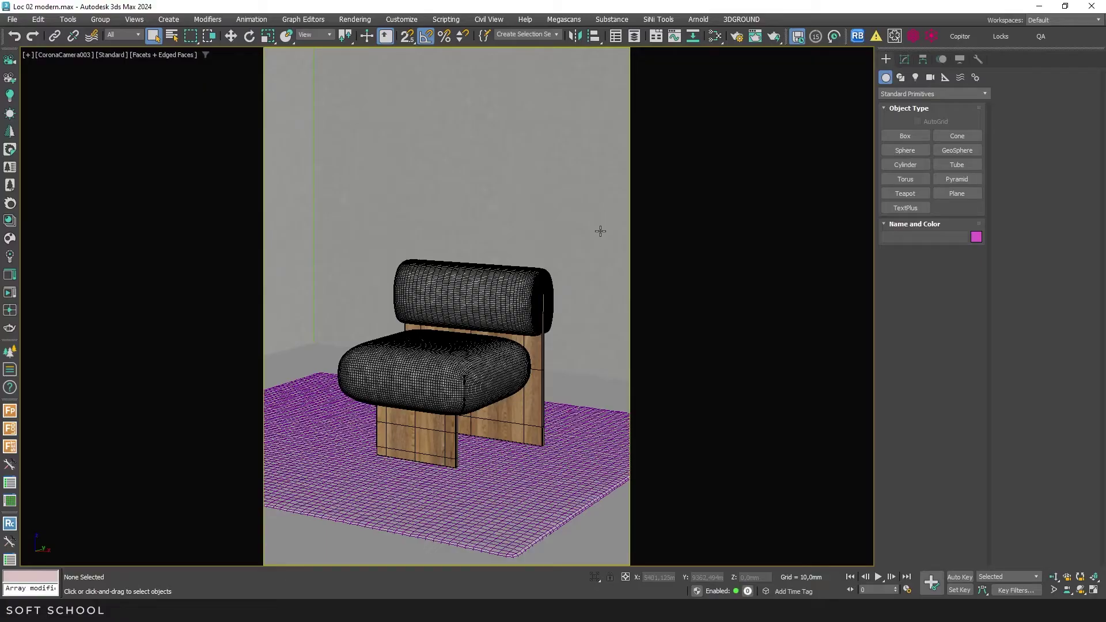
- Customize the user interface by adding the Collect Asset 2 action from the Xiruim category to the toolbar beside the RB icon
click(398, 20)
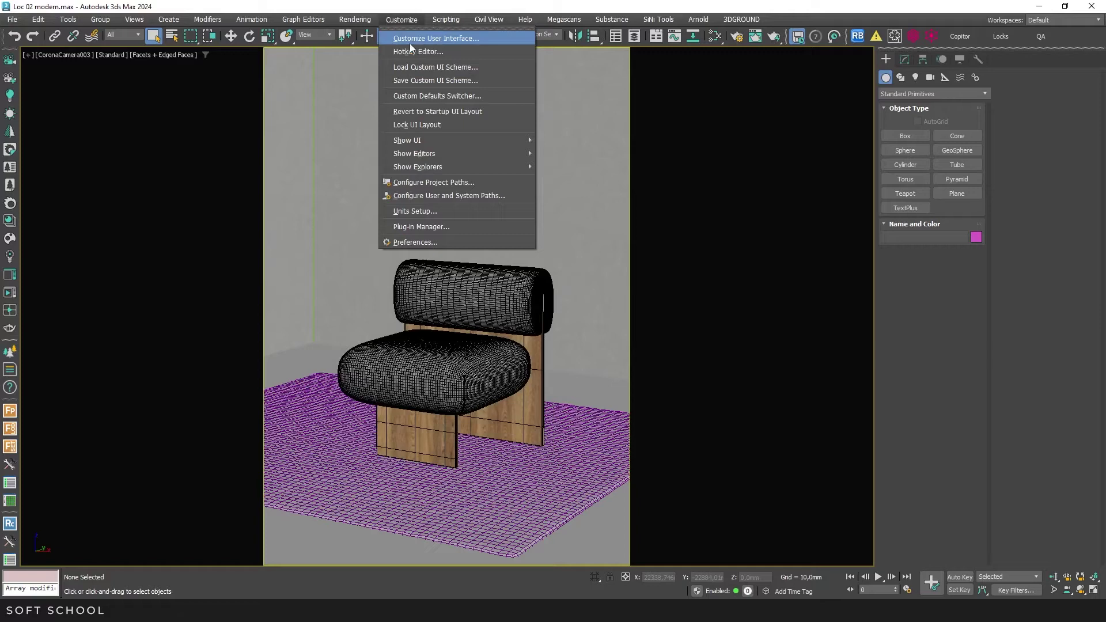
click(414, 40)
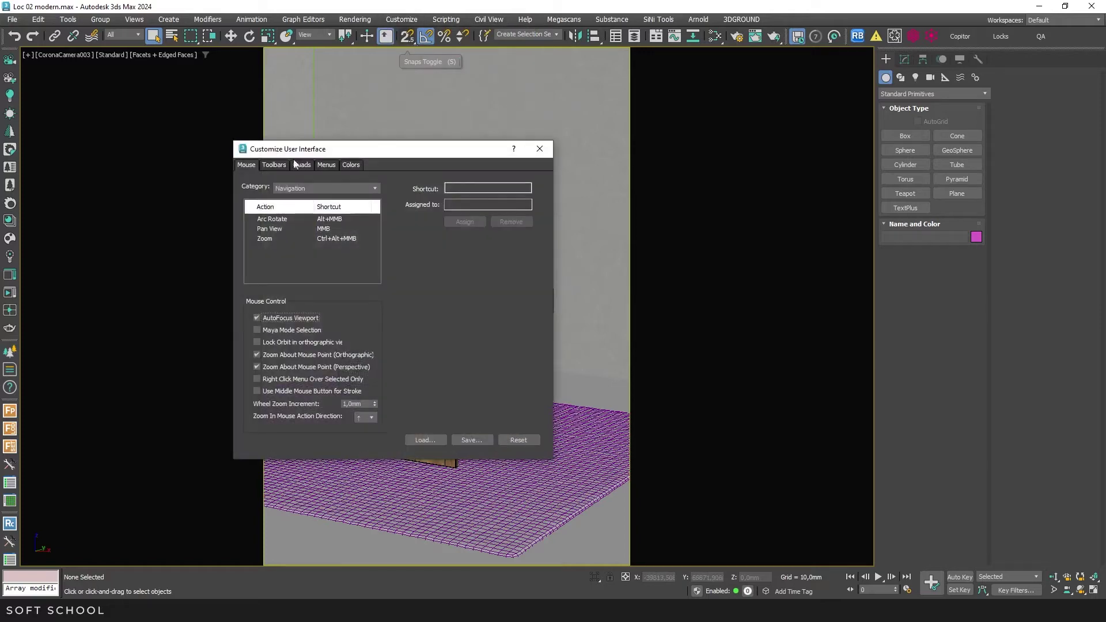
click(278, 165)
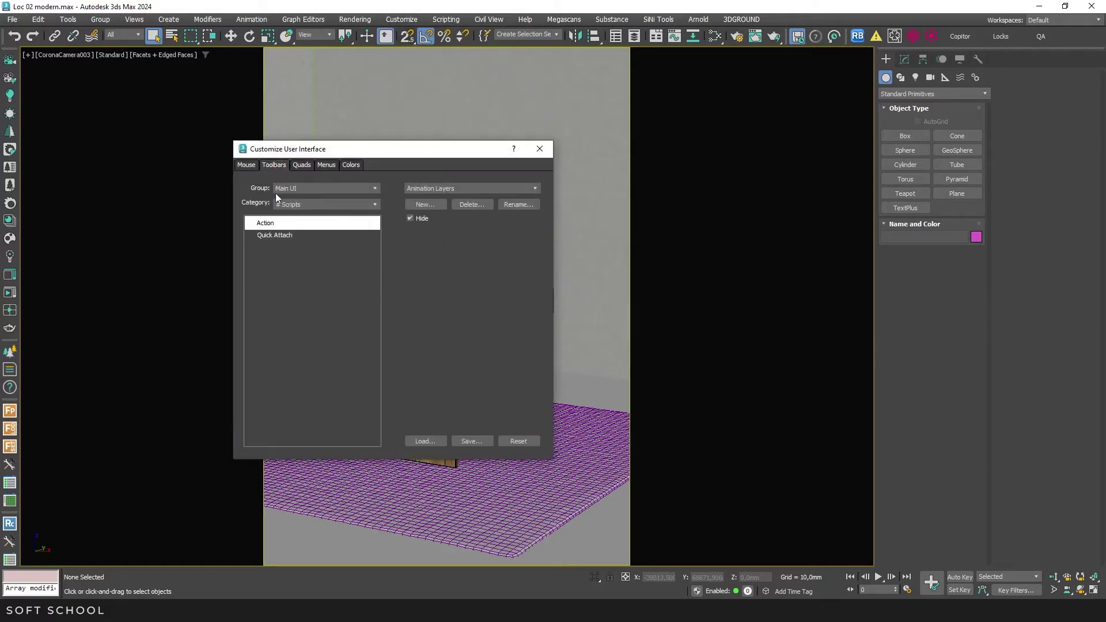
click(379, 205)
drag(377, 222, 377, 405)
click(307, 410)
drag(283, 237, 843, 39)
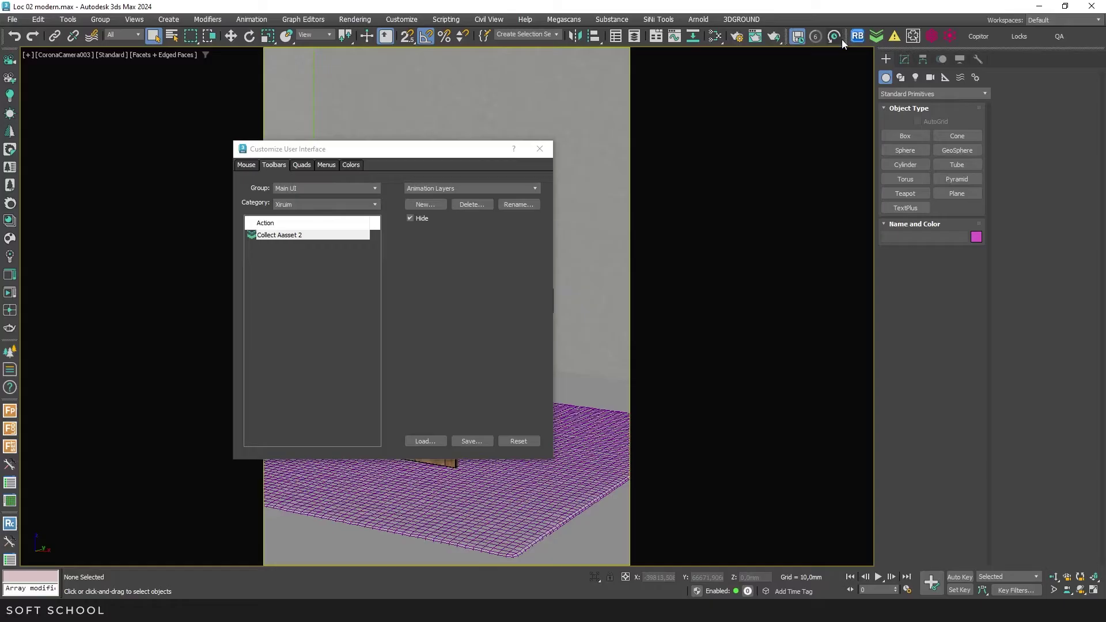
- Create a new toolbar named Scripts, add the Collect Asset 2 action to it and dock it below the main toolbar
click(428, 206)
text(Scr)
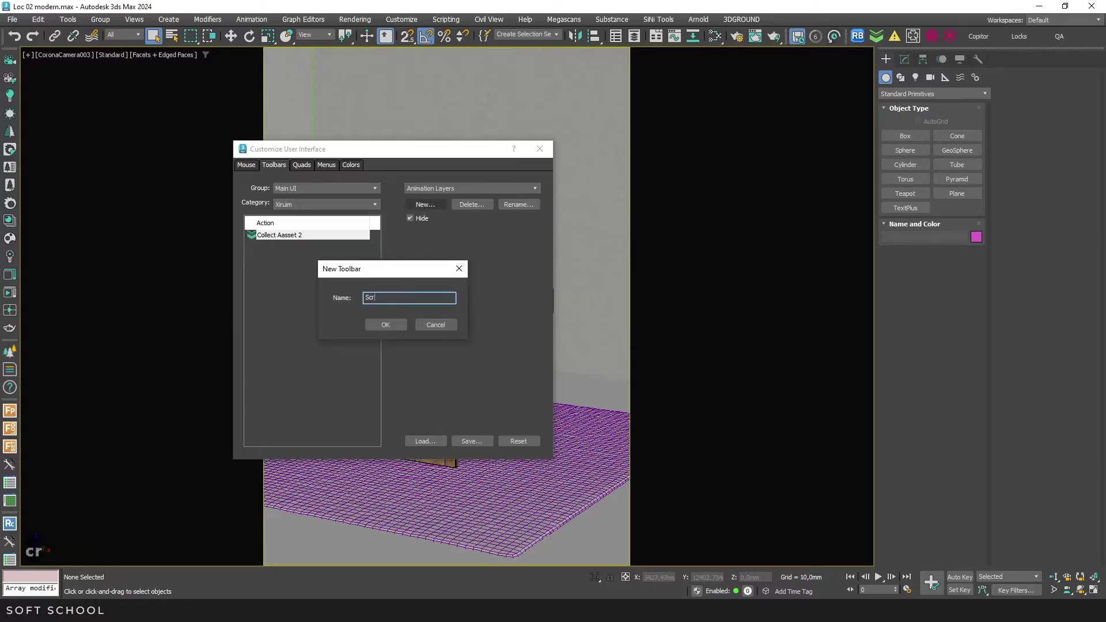
text(ipts)
click(390, 326)
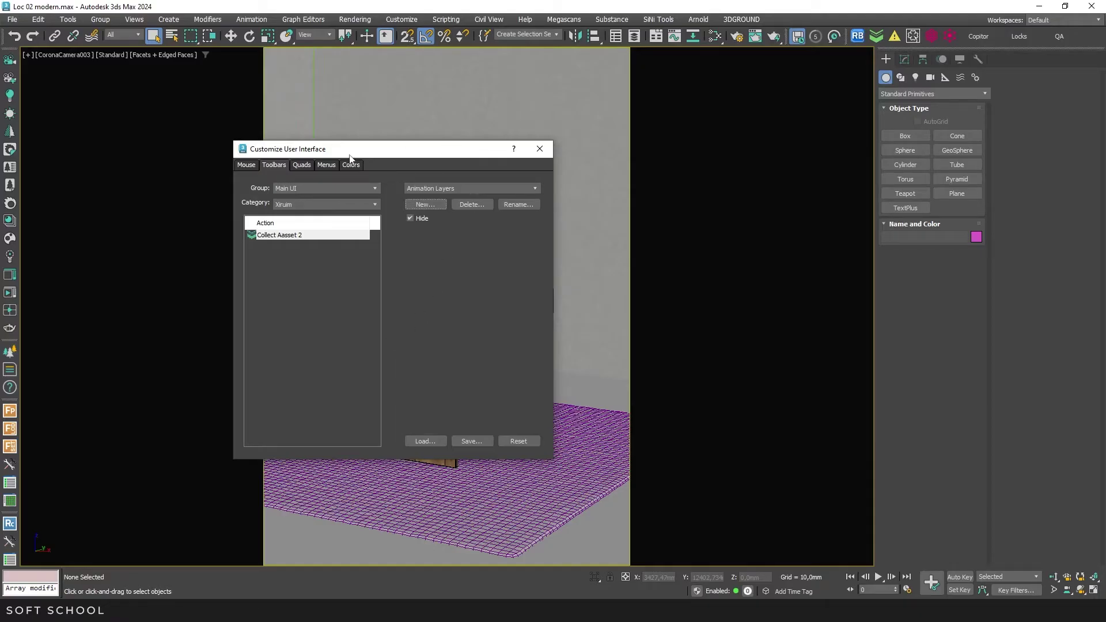
drag(349, 154, 582, 154)
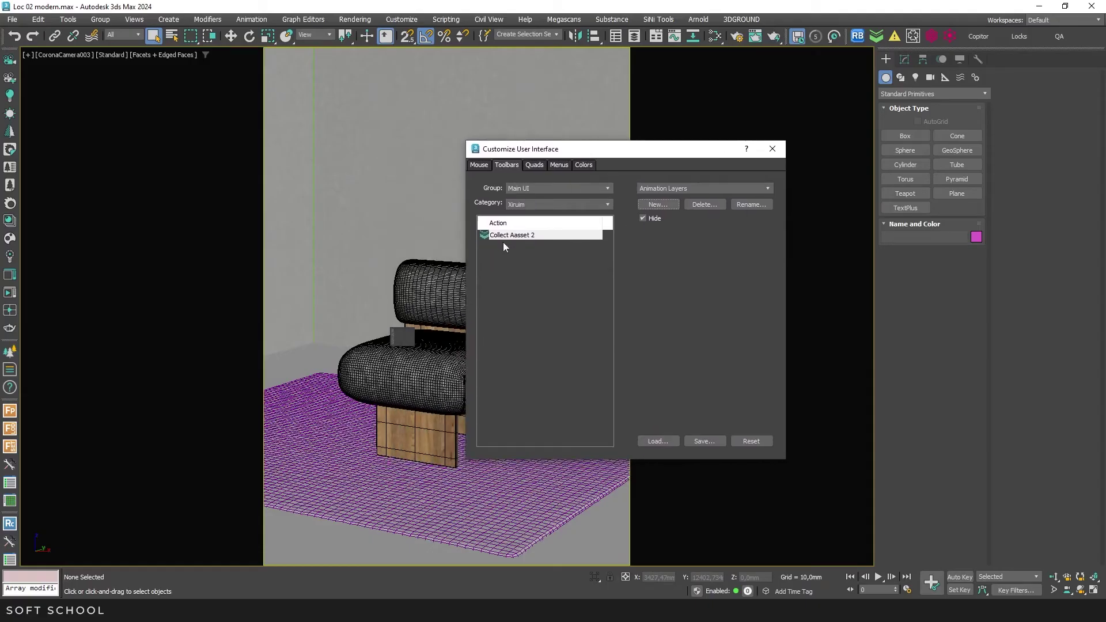
drag(400, 342, 27, 52)
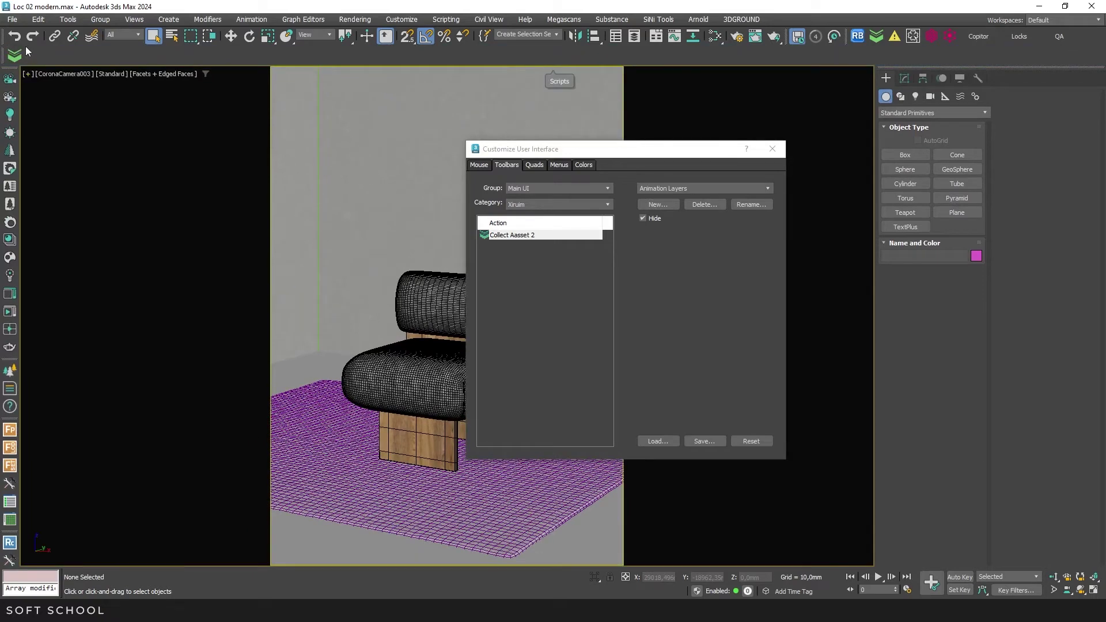
- Hide the Scripts toolbar, delete it from the toolbar list and close the interface customization
right_click(4, 56)
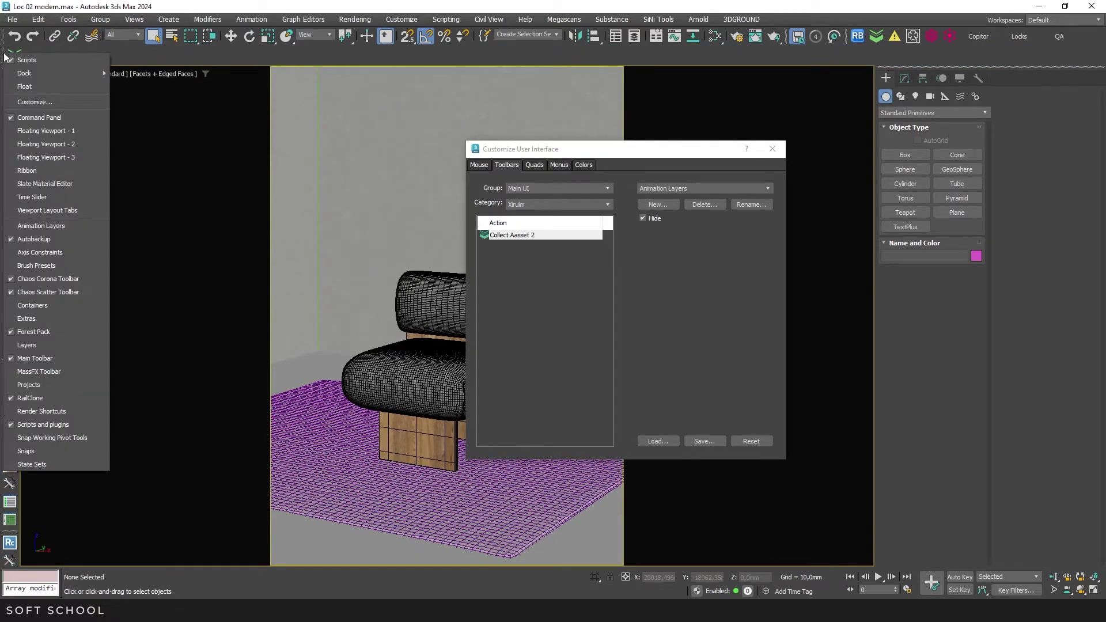
click(14, 60)
click(701, 191)
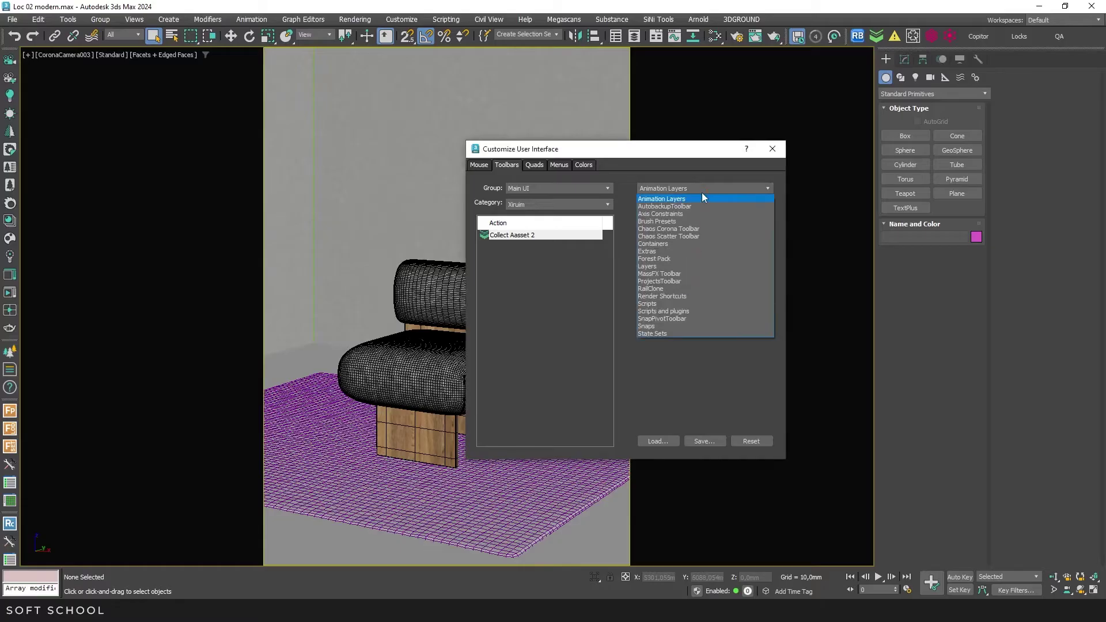
click(669, 303)
click(707, 205)
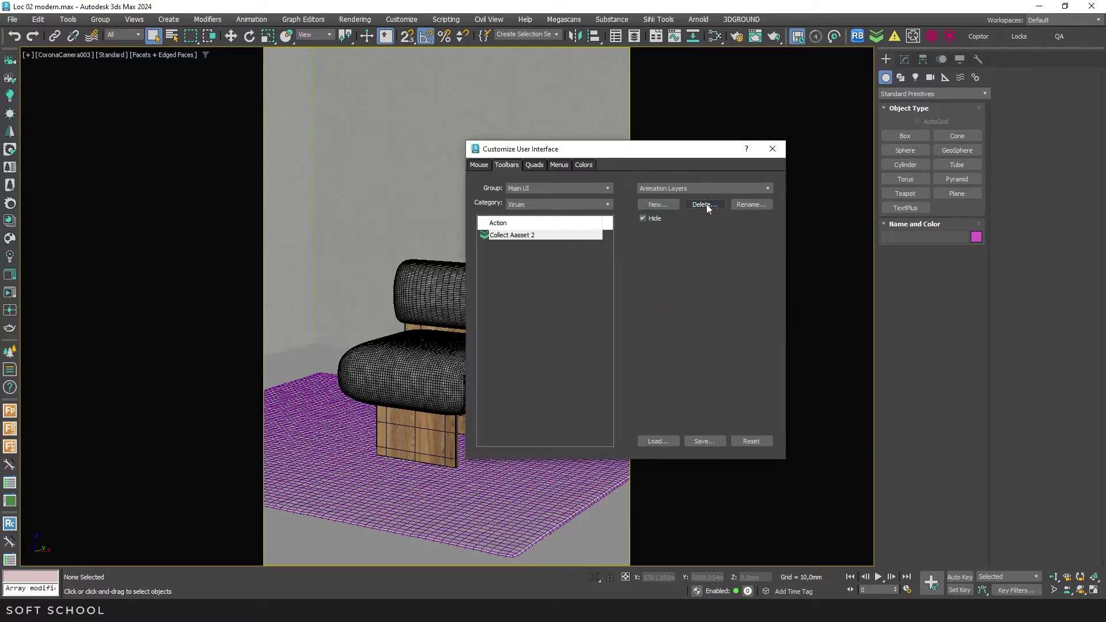
click(773, 149)
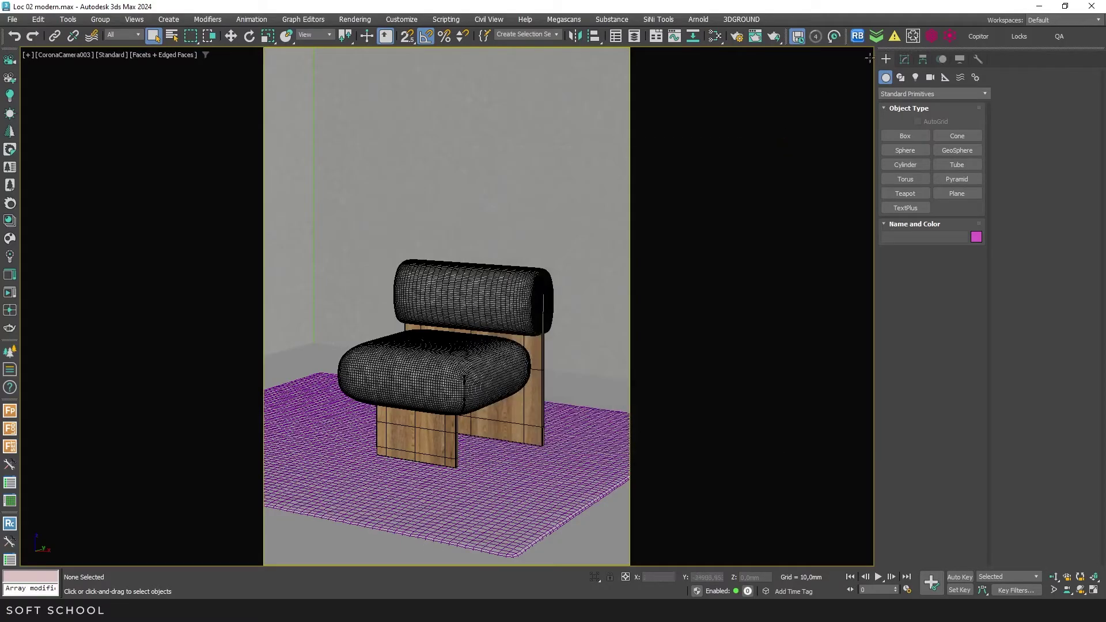
- Launch the Collect Asset script and view its linked update page and render farm website
click(877, 35)
drag(231, 81, 355, 96)
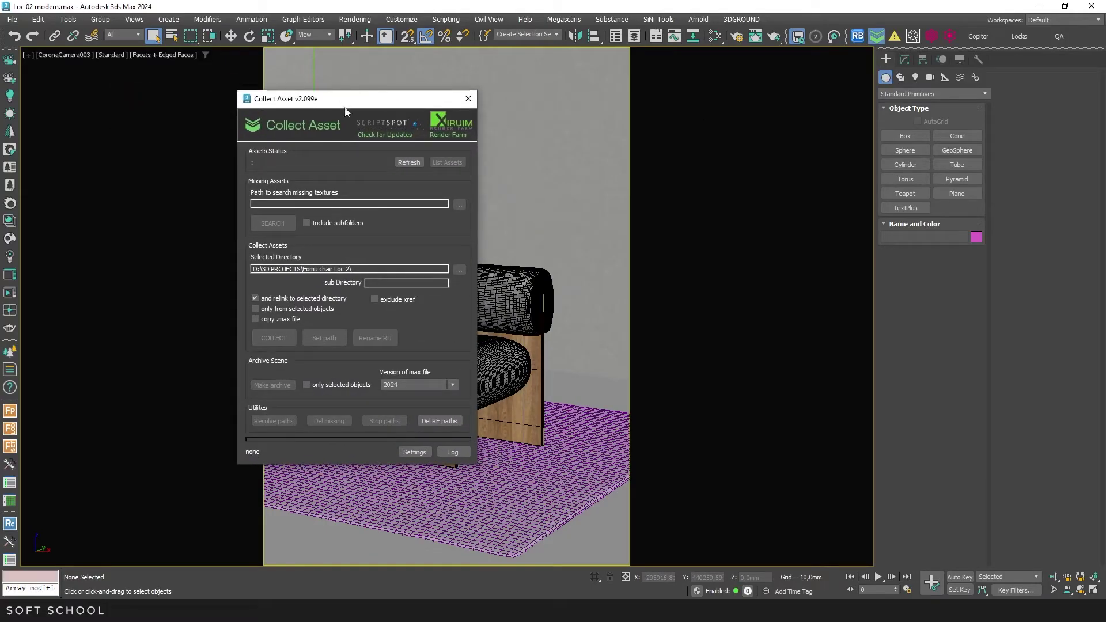
click(381, 136)
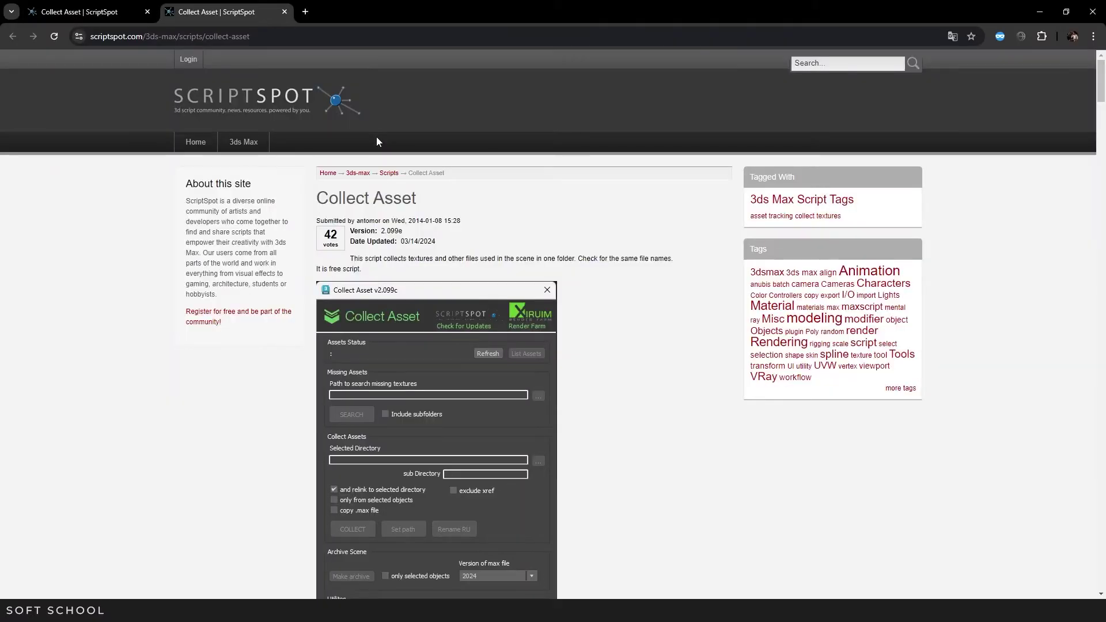
click(1038, 10)
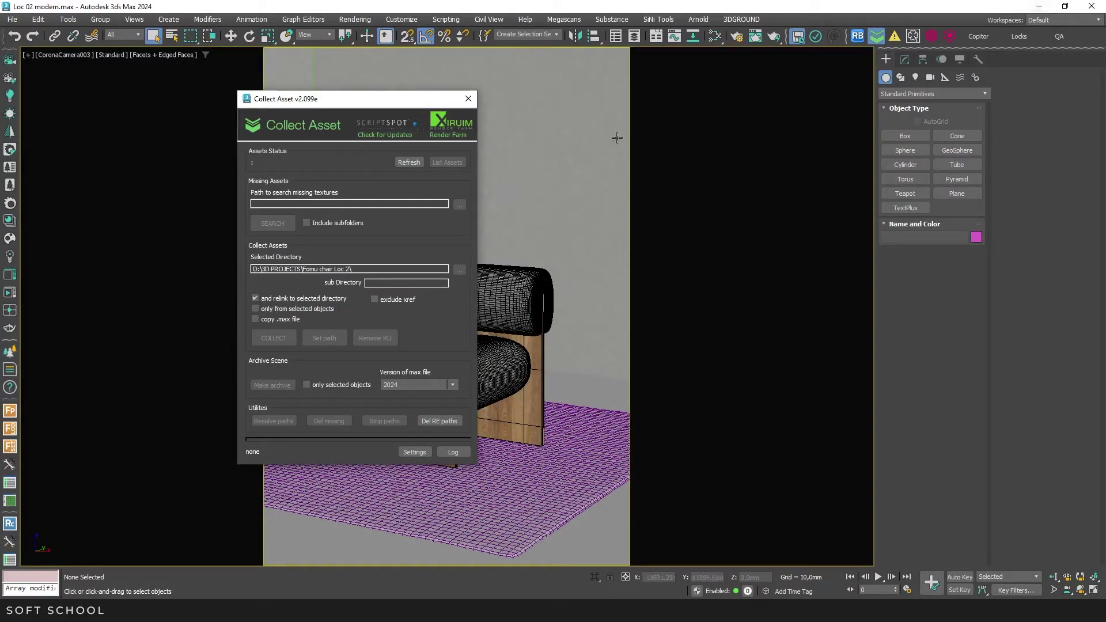
click(453, 134)
click(1040, 13)
- Refresh the scene's asset status in Collect Asset and review the full asset list down to its last entries
click(414, 162)
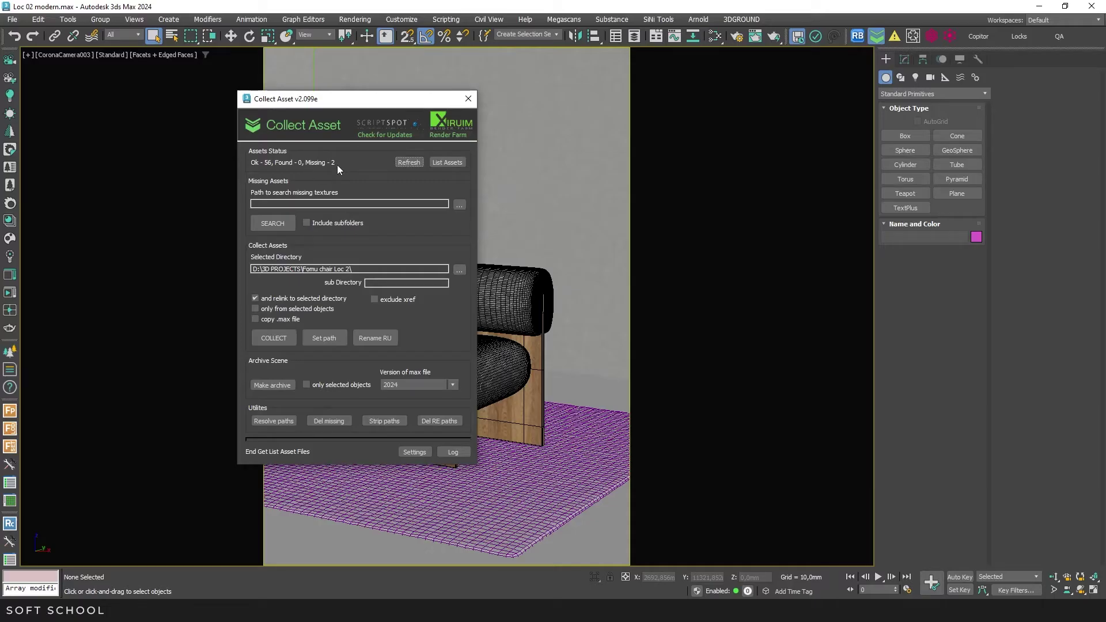
click(437, 164)
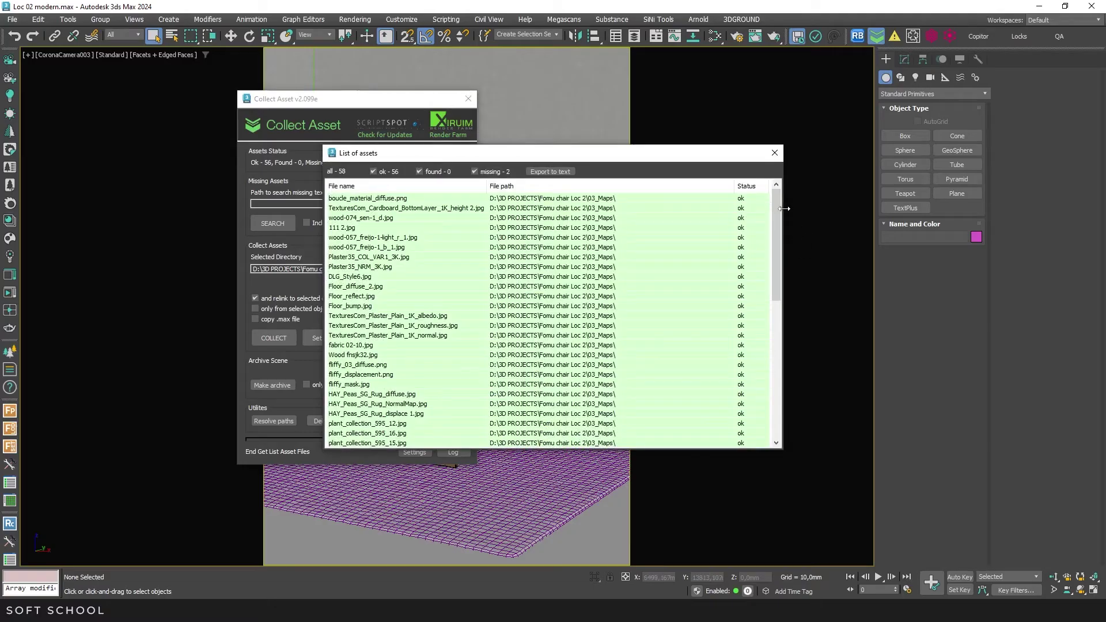
drag(777, 211, 771, 383)
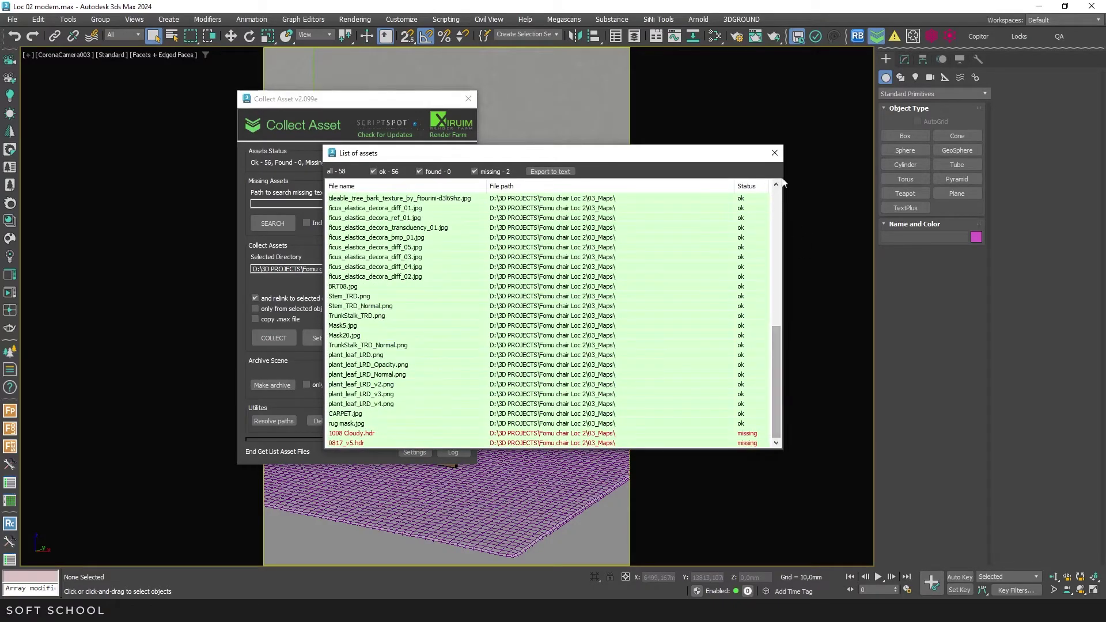
click(775, 153)
- View the scene's file statuses and paths in Asset Tracking for comparison with the script's list
key(shift)
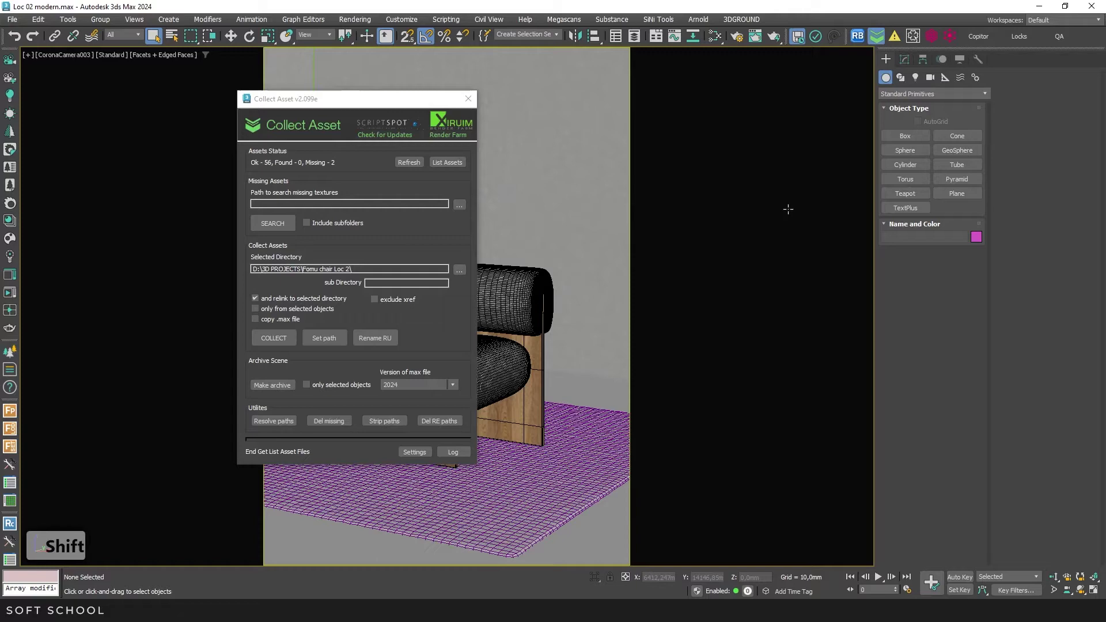
key(shift+t)
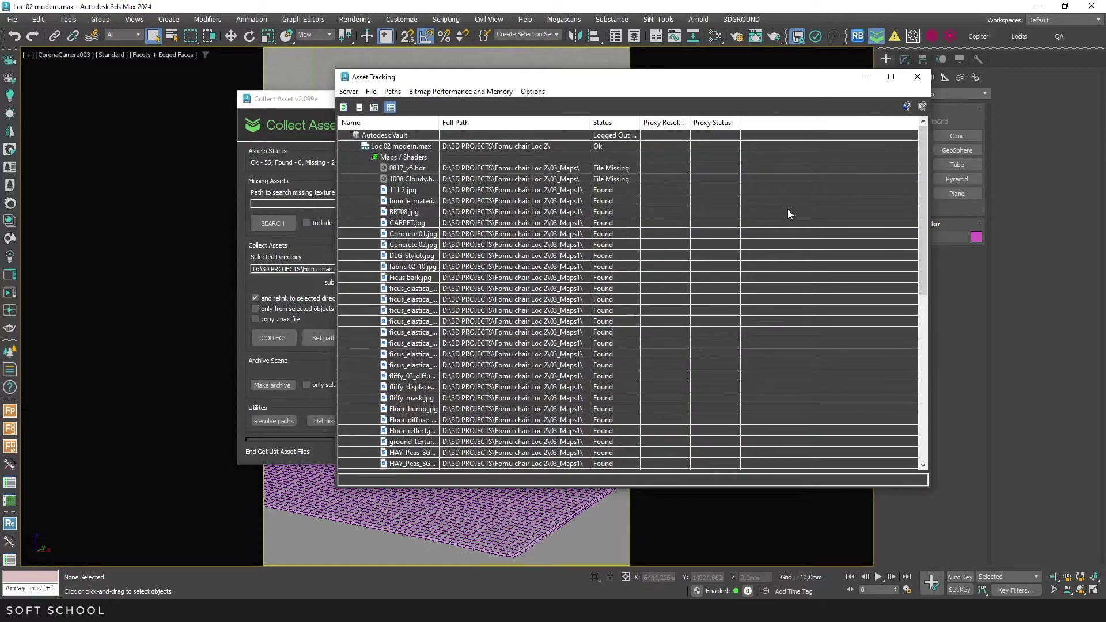
click(918, 77)
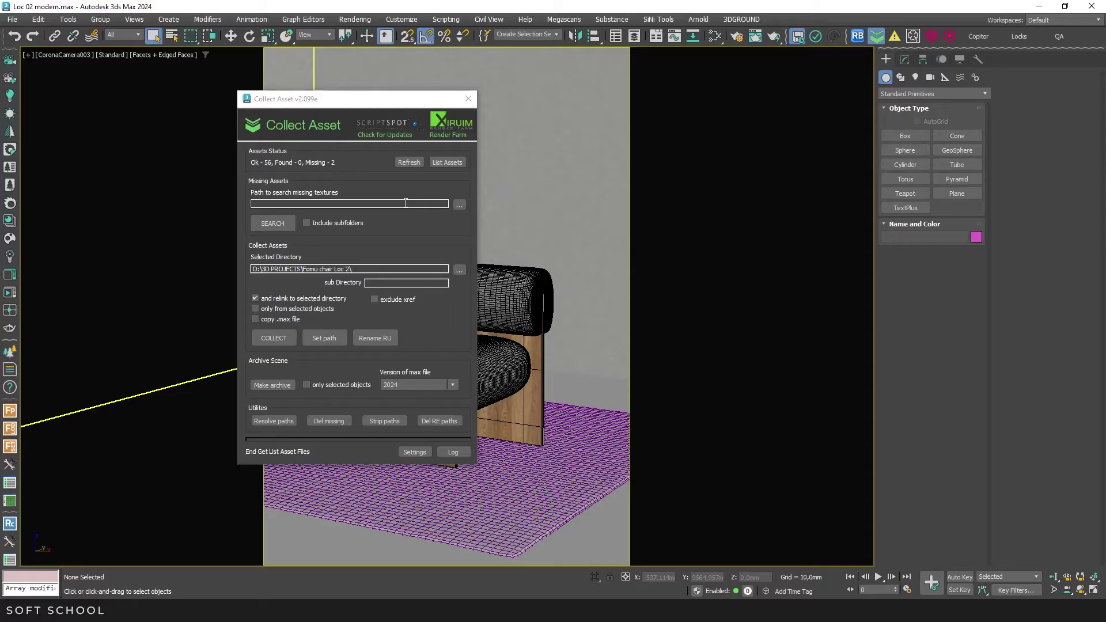
- Check the names of the missing files at the end of Collect Asset's asset list
click(447, 163)
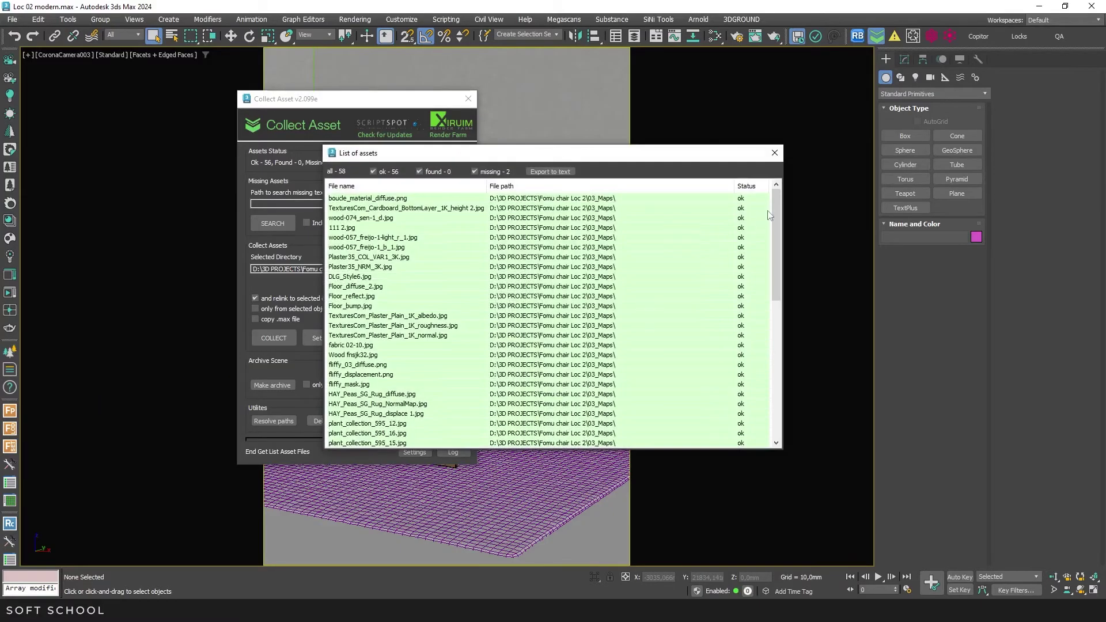
drag(772, 306, 773, 352)
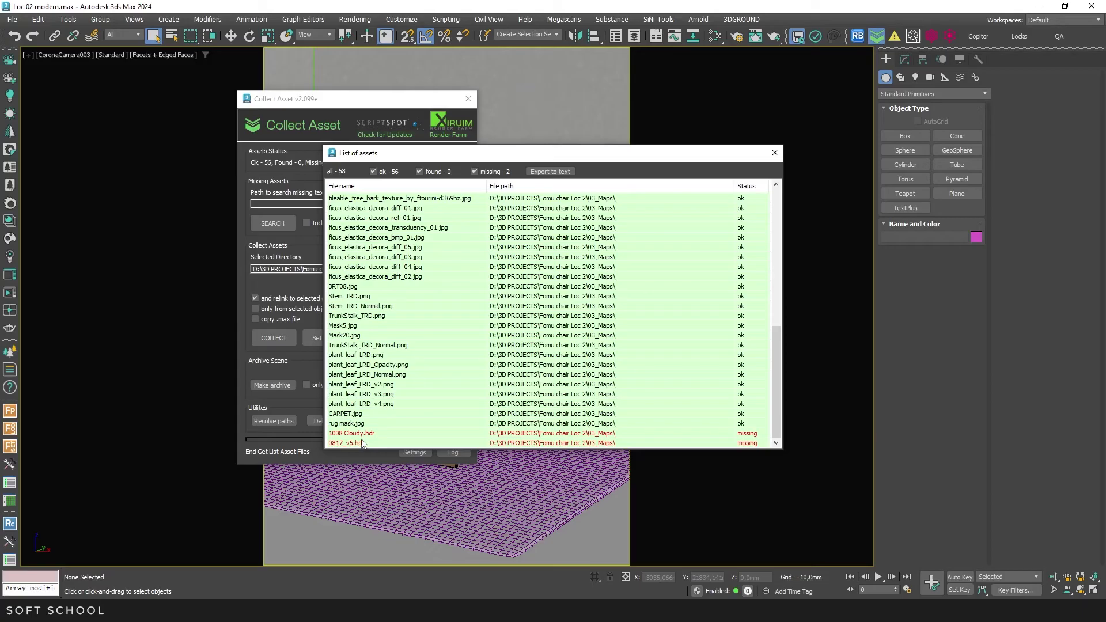
click(775, 152)
- Set the missing-texture search path to D:\LIBRARIES\Hdri\ and search it for the missing assets
click(390, 205)
text(D:\LIBRARIES\Hdri)
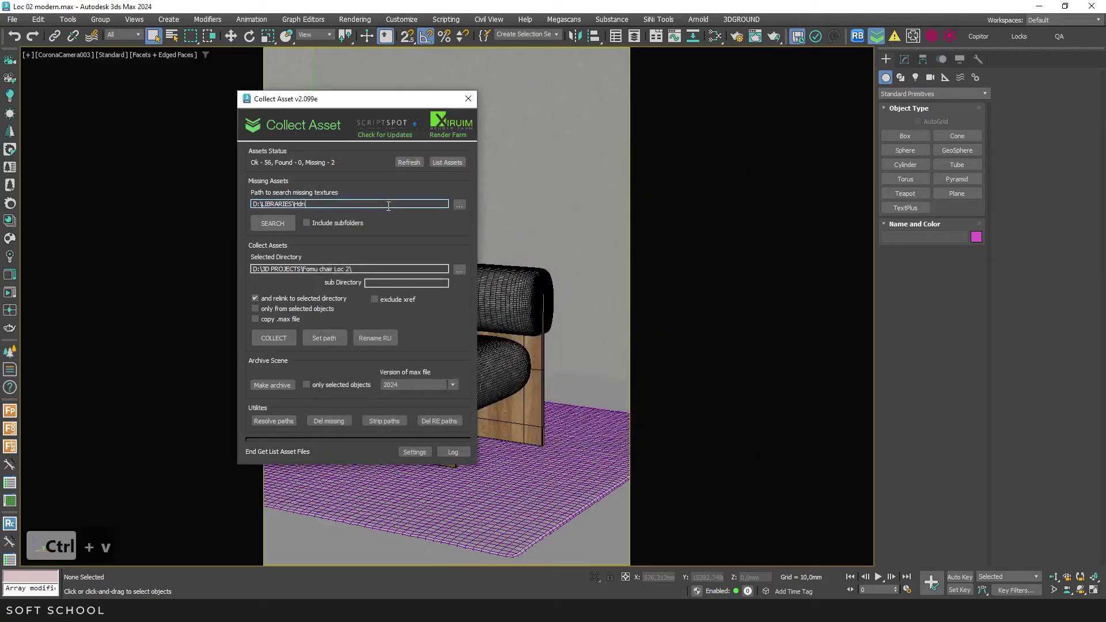
text(\)
click(270, 225)
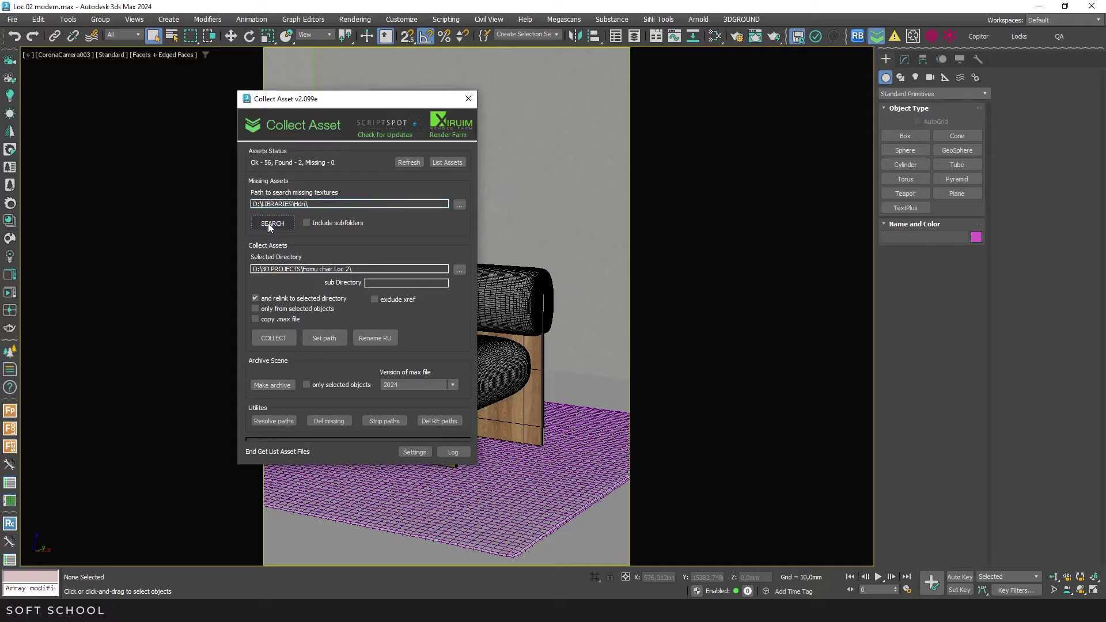
- Examine the updated asset list for the search status of the two HDR files
click(448, 162)
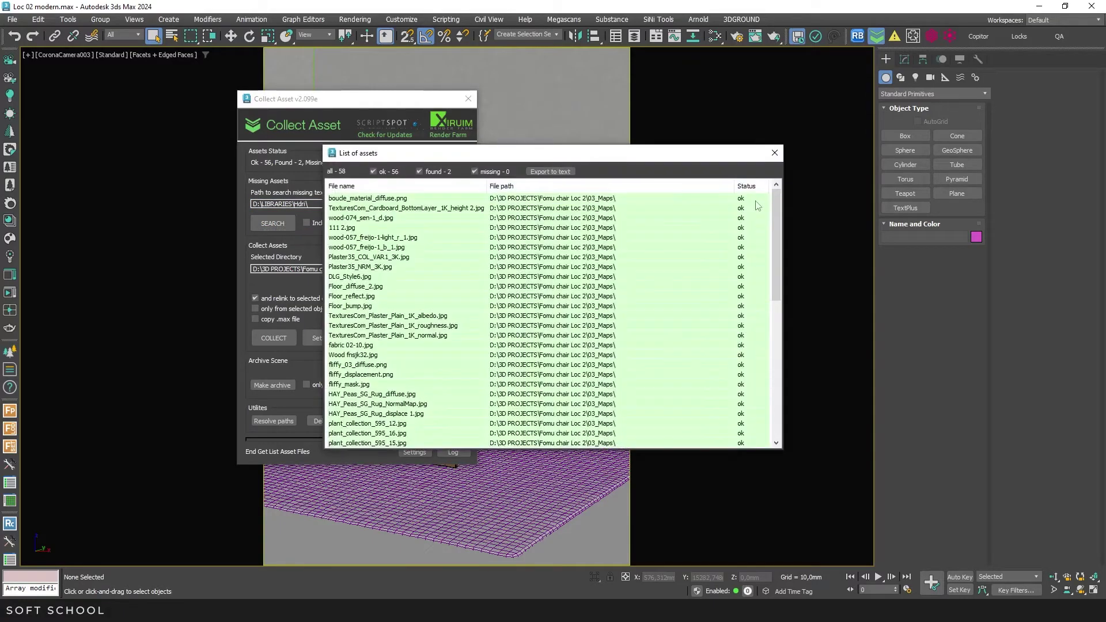
drag(776, 239, 759, 375)
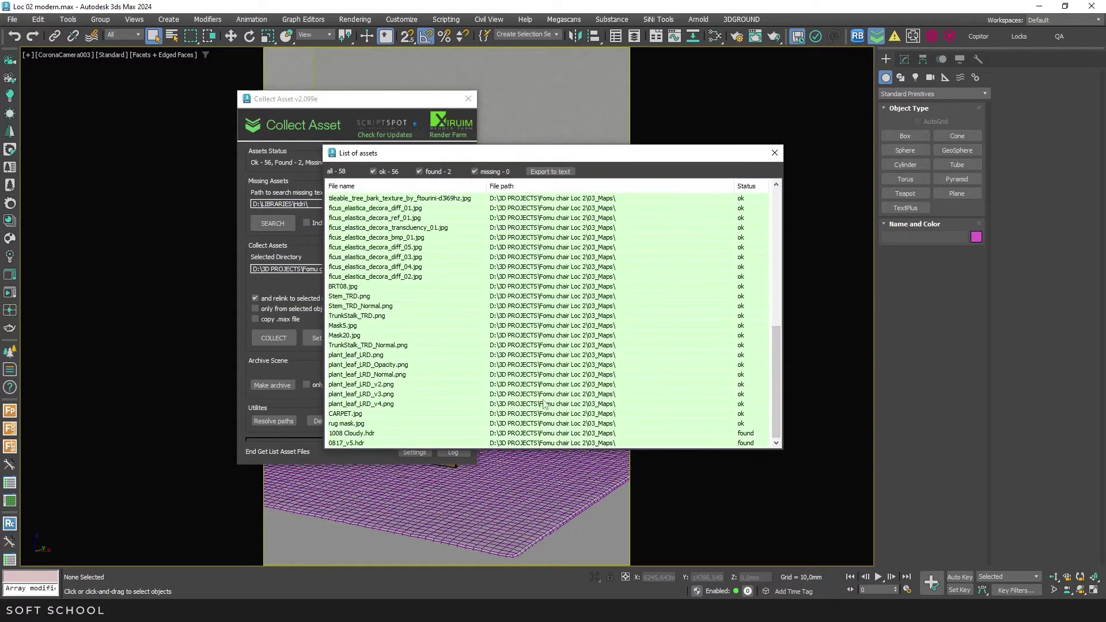
click(775, 153)
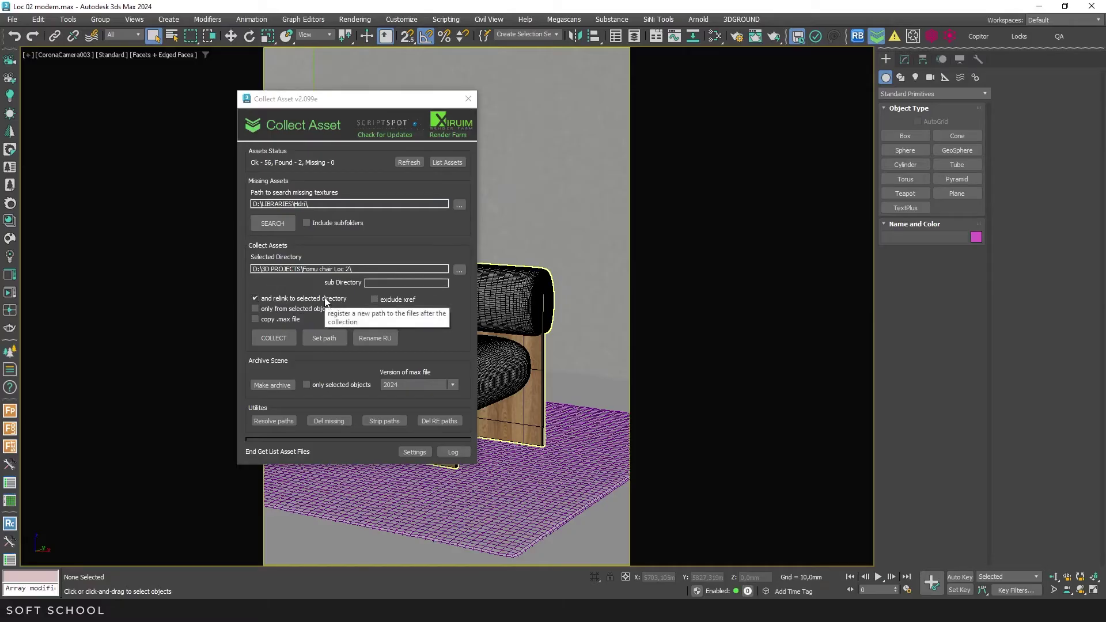
click(255, 299)
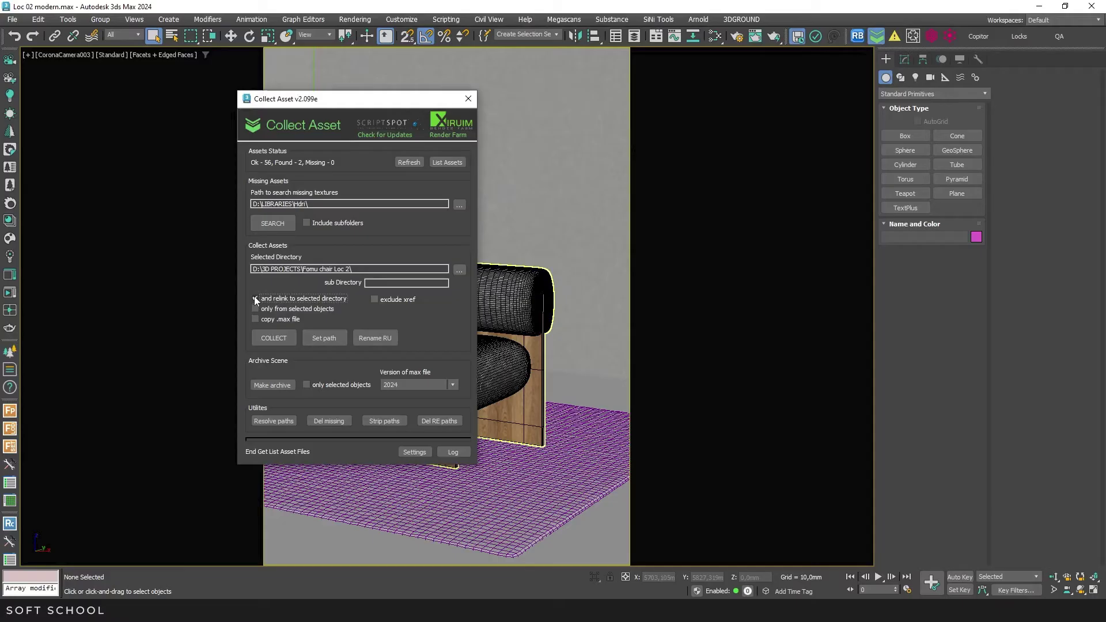
click(254, 311)
click(375, 300)
- Select the armchair in the viewport and set the collection sub-directory to Armchair\
drag(388, 105, 293, 113)
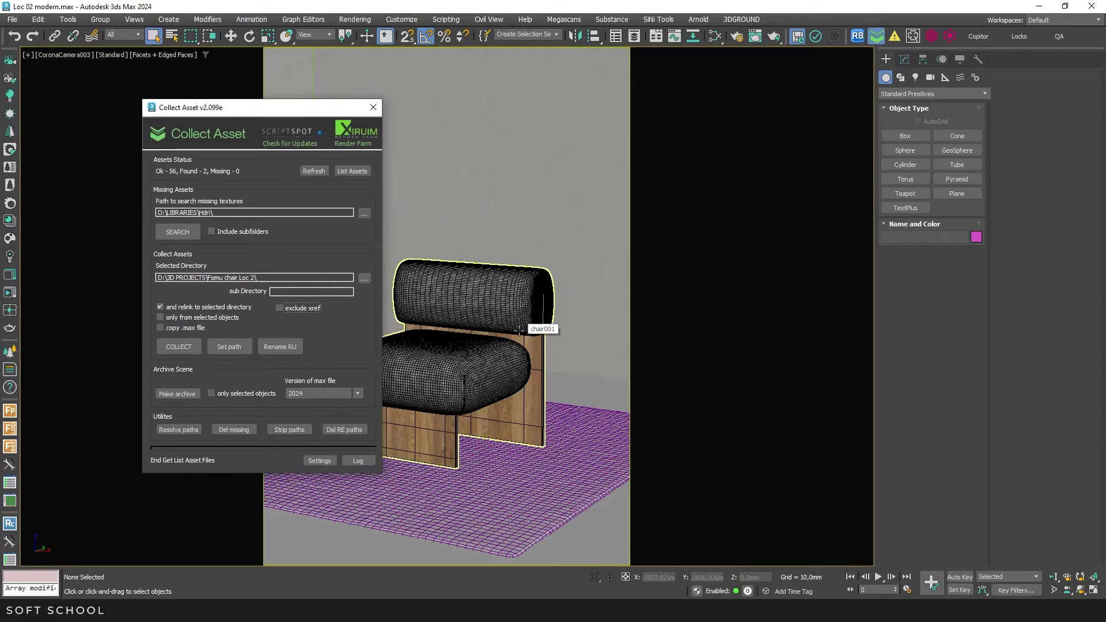
click(519, 330)
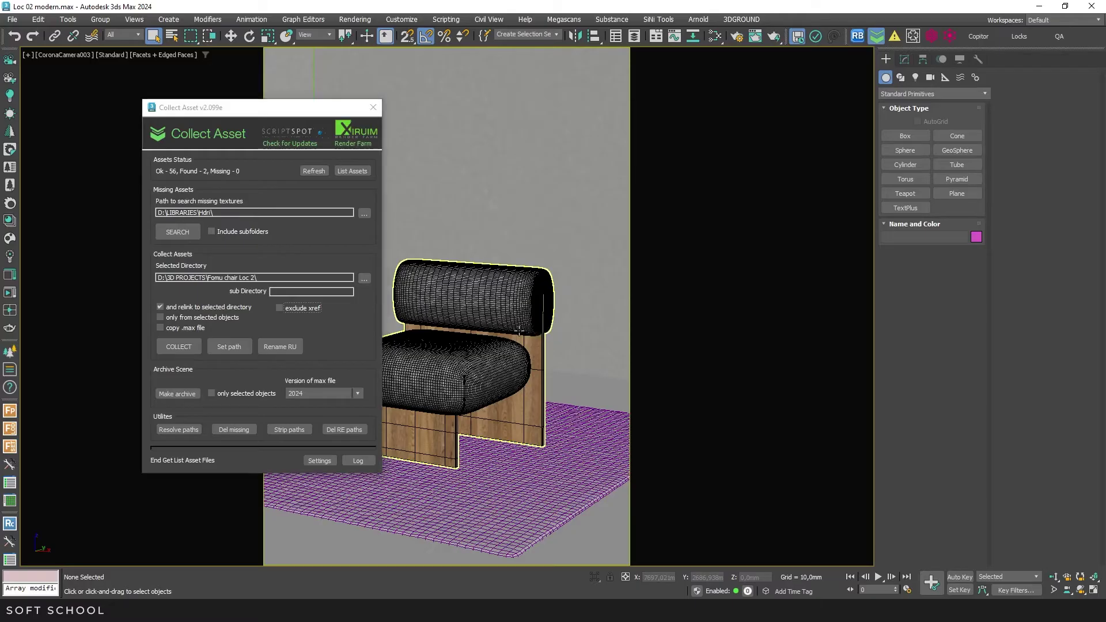
click(311, 292)
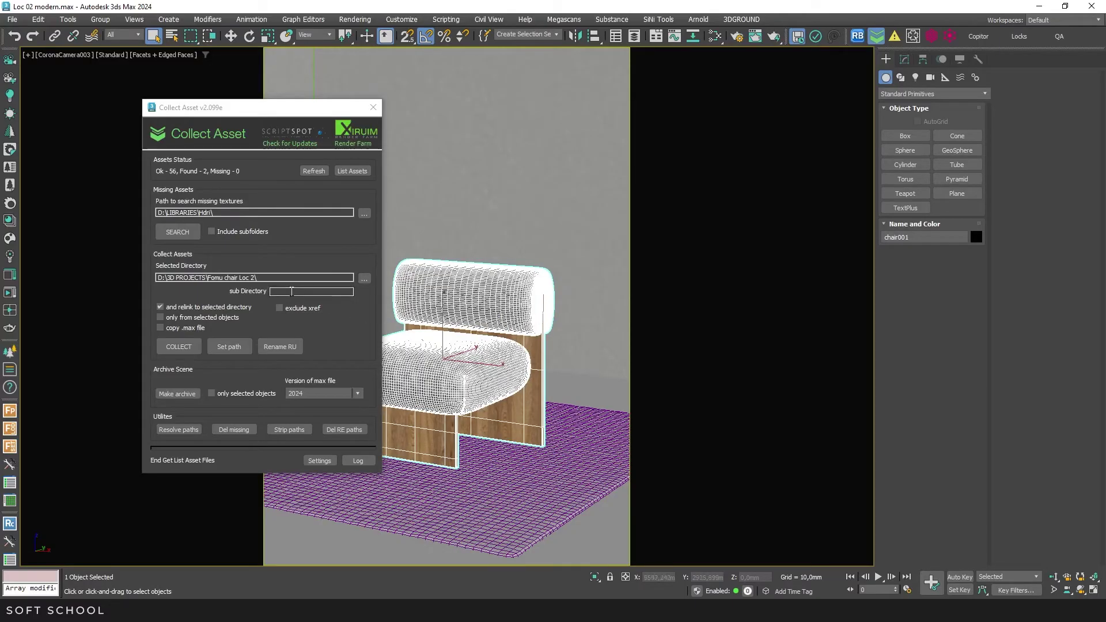
text(Armchair)
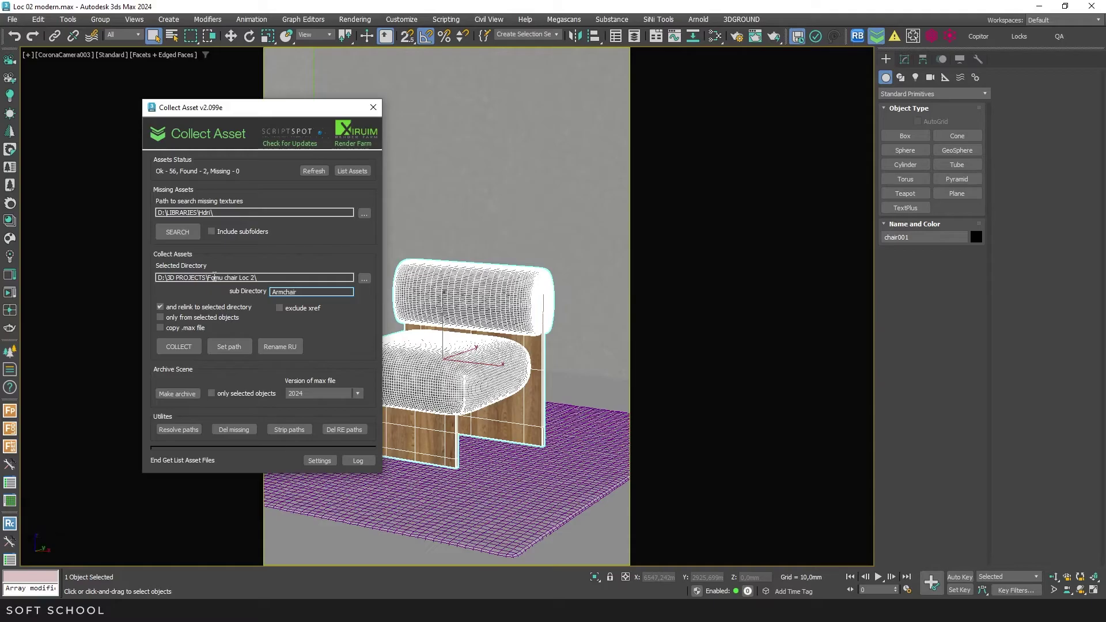
key(Return)
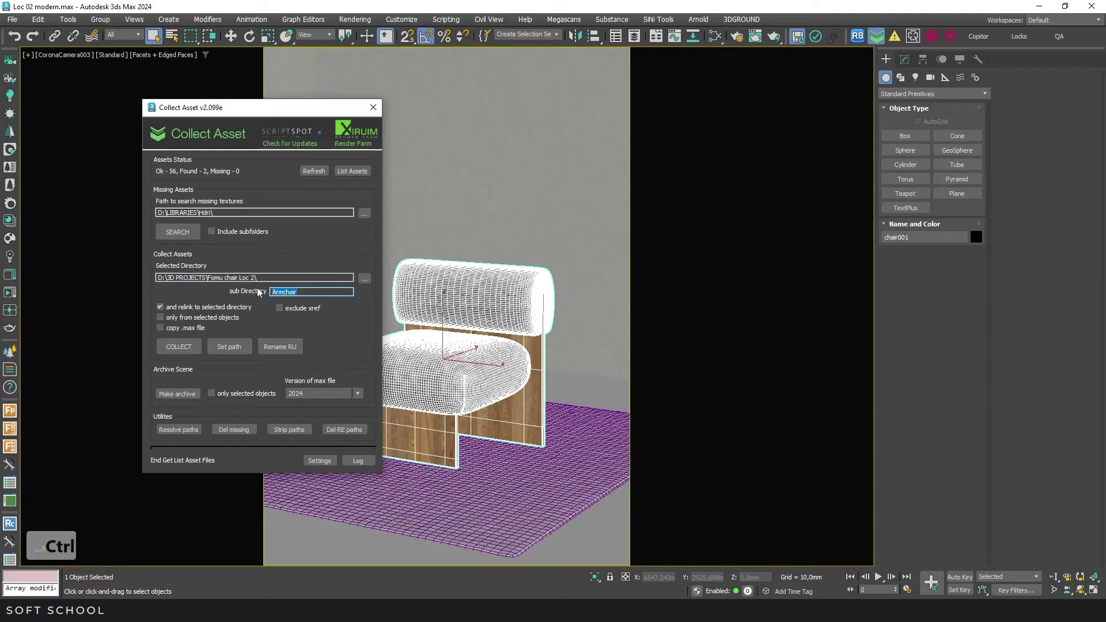
key(ctrl+c)
click(324, 292)
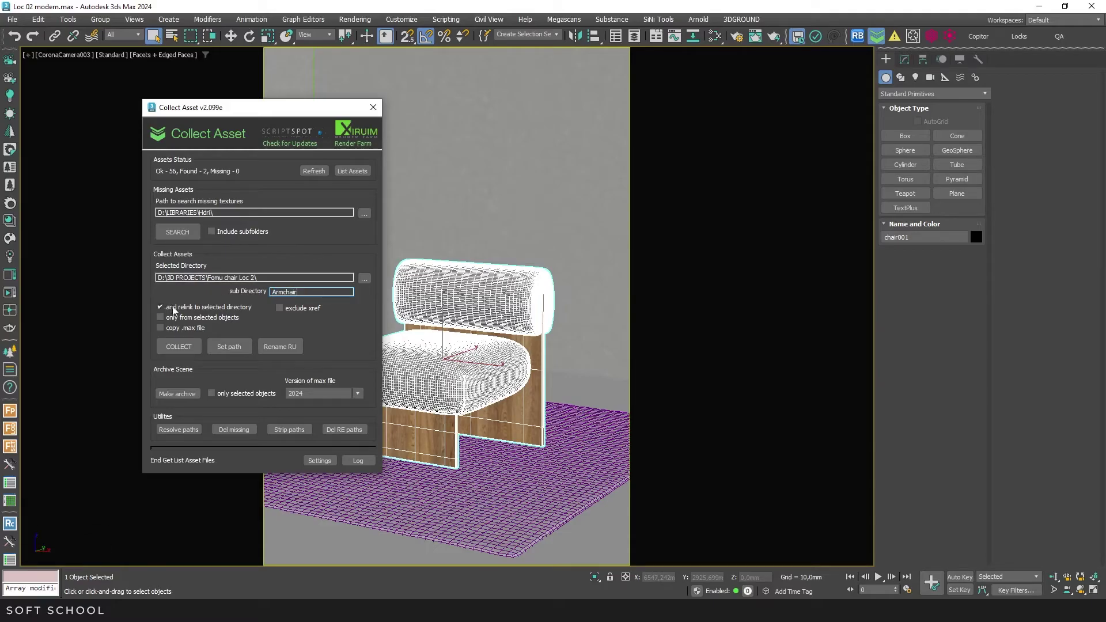
text(\)
drag(309, 292, 271, 293)
- Collect assets only from selected objects with the .max file copied and relinking off, creating the missing Armchair directory
click(161, 306)
click(162, 317)
click(185, 345)
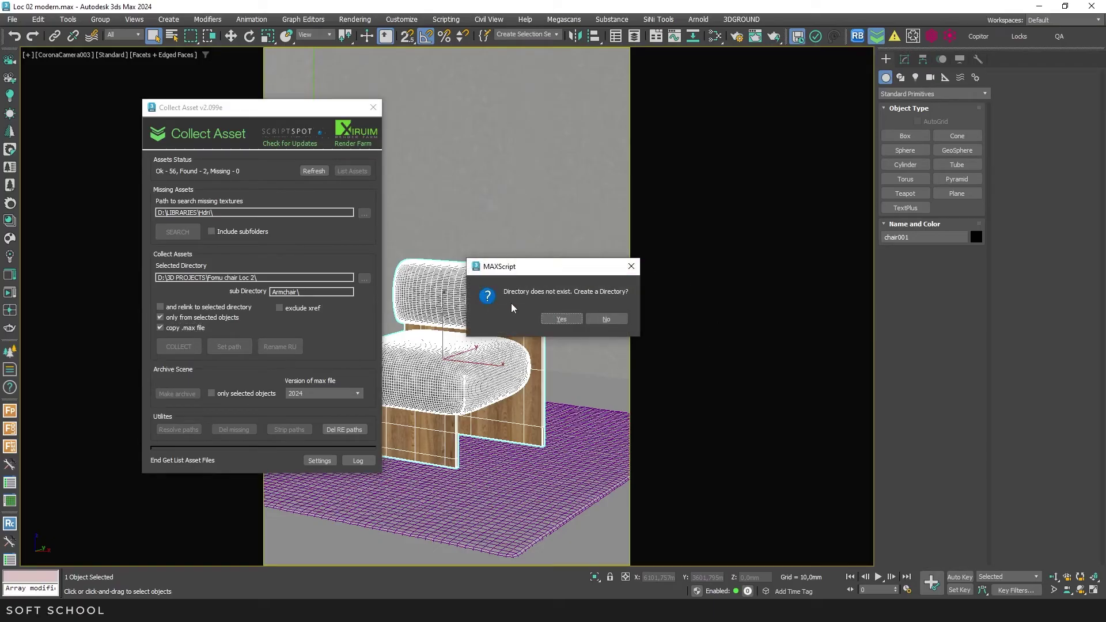
click(560, 319)
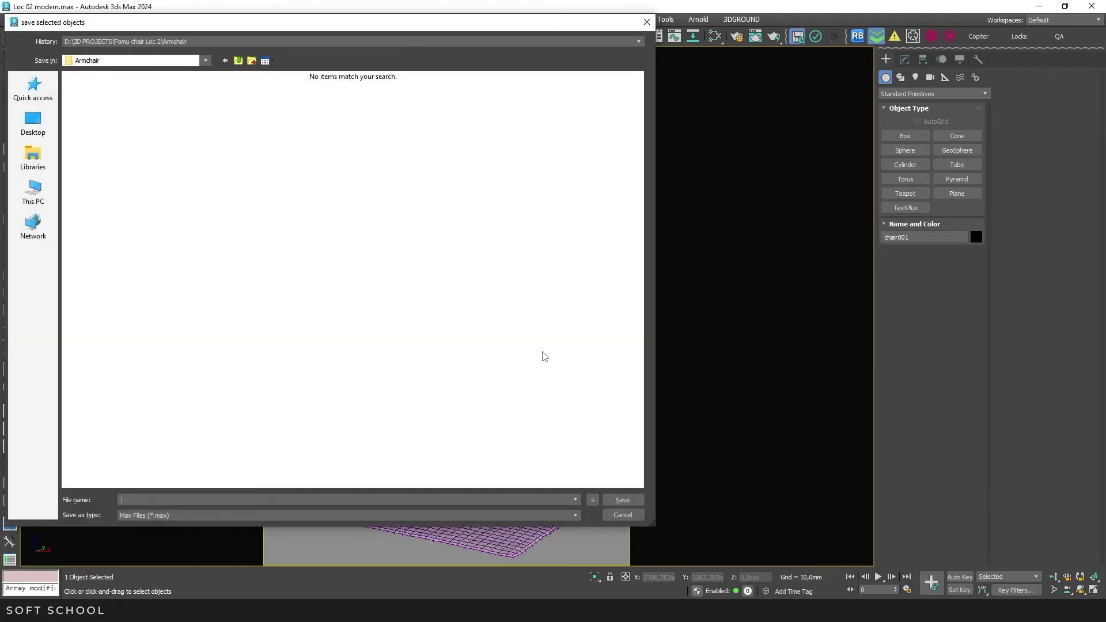
- Save the selected objects as Armchair and check the collected files in the project's Armchair folder
key(ctrl+v)
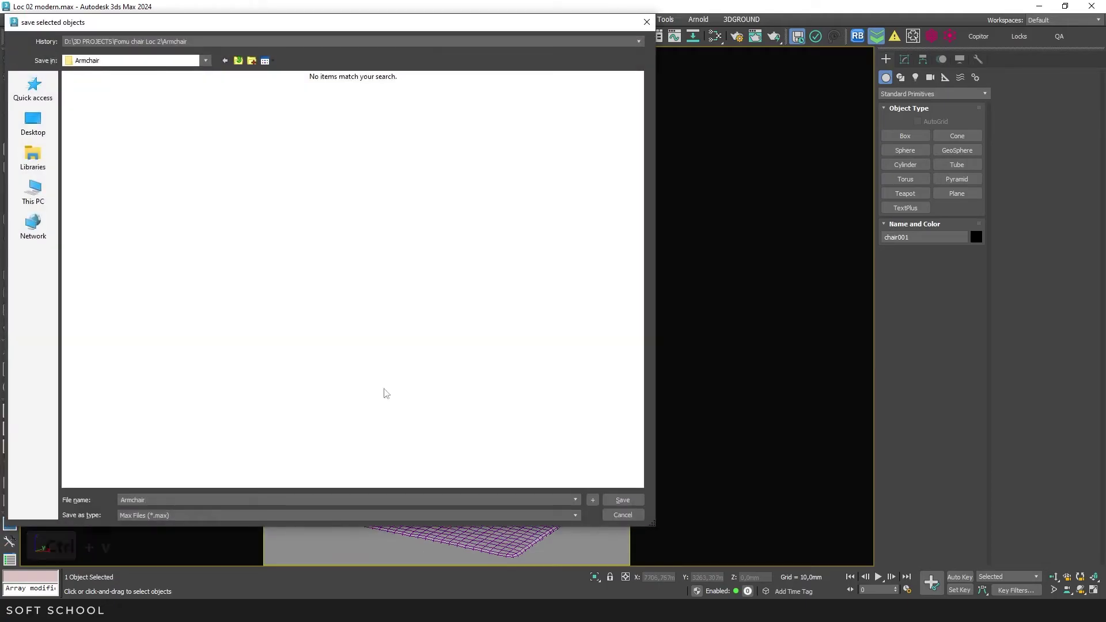
click(619, 497)
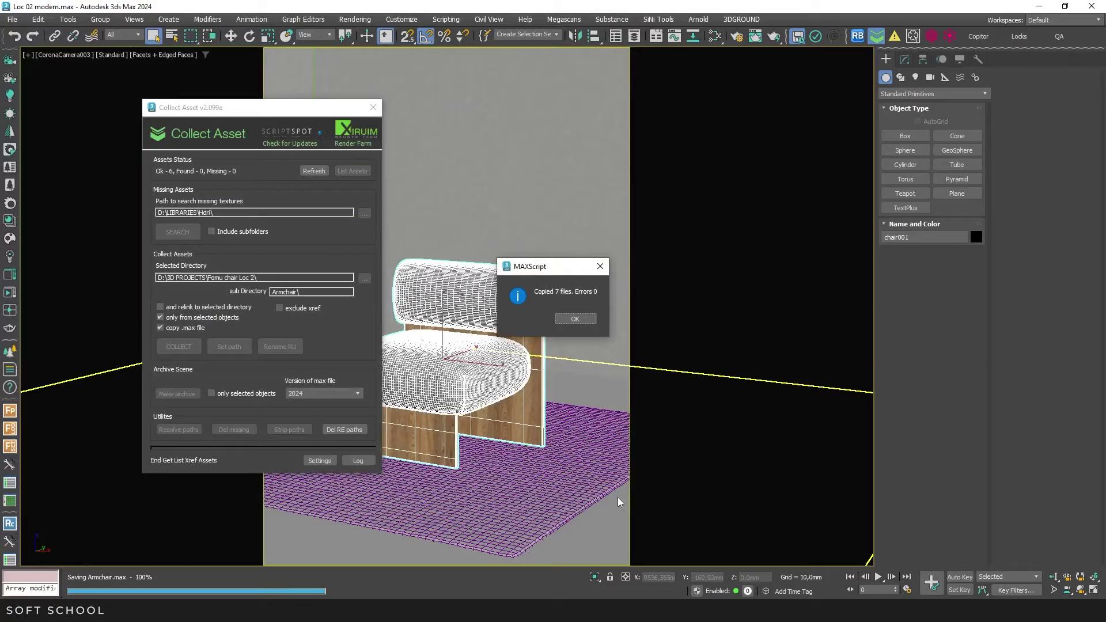
click(579, 316)
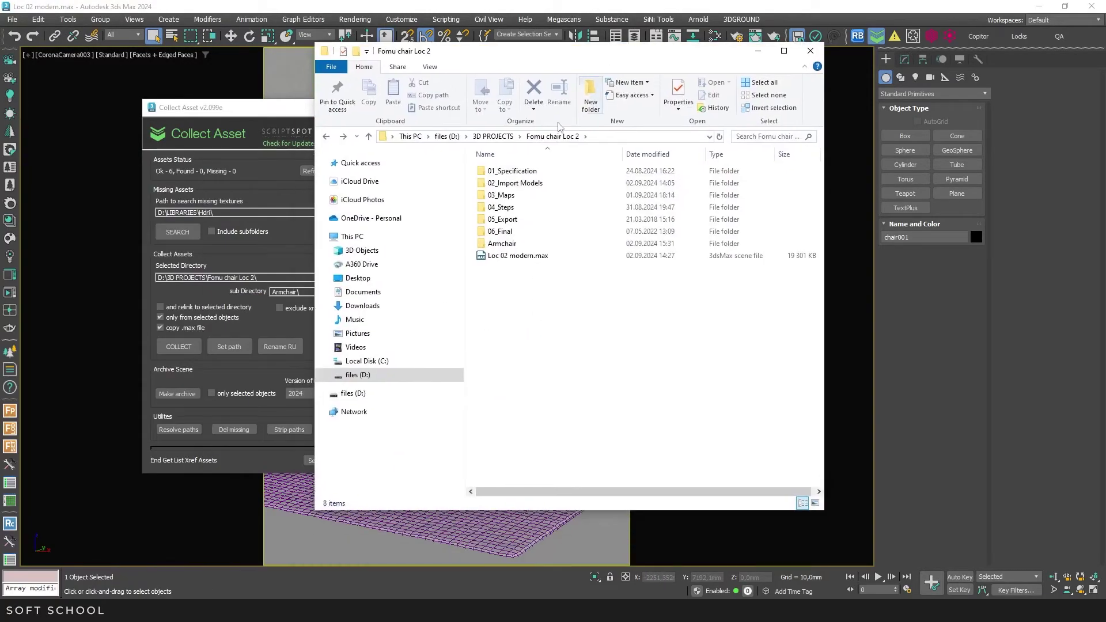
double_click(510, 244)
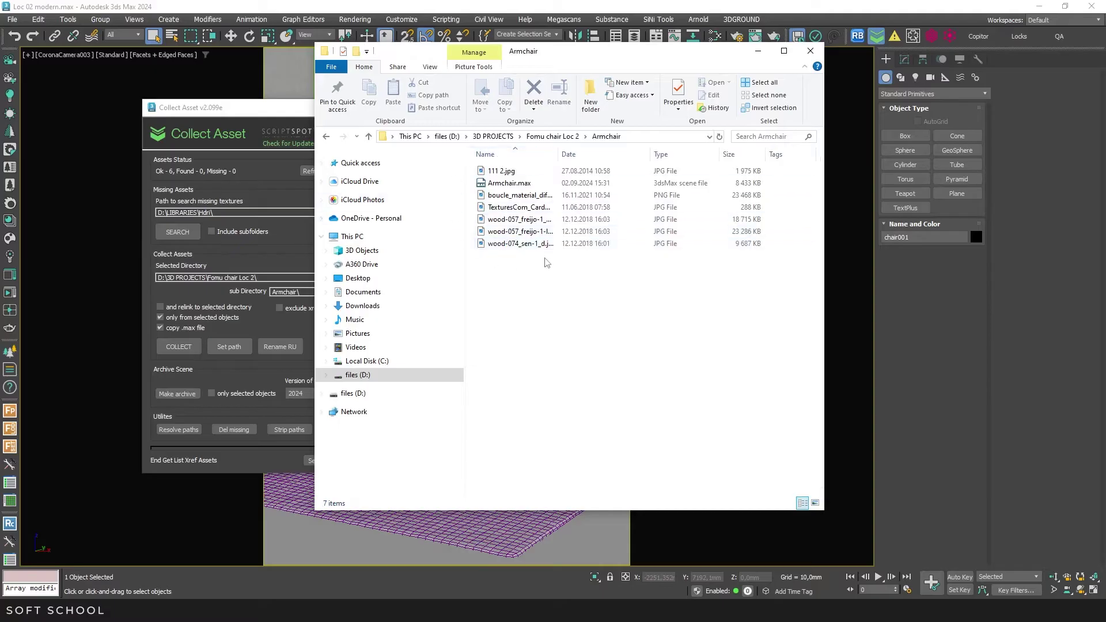
click(759, 51)
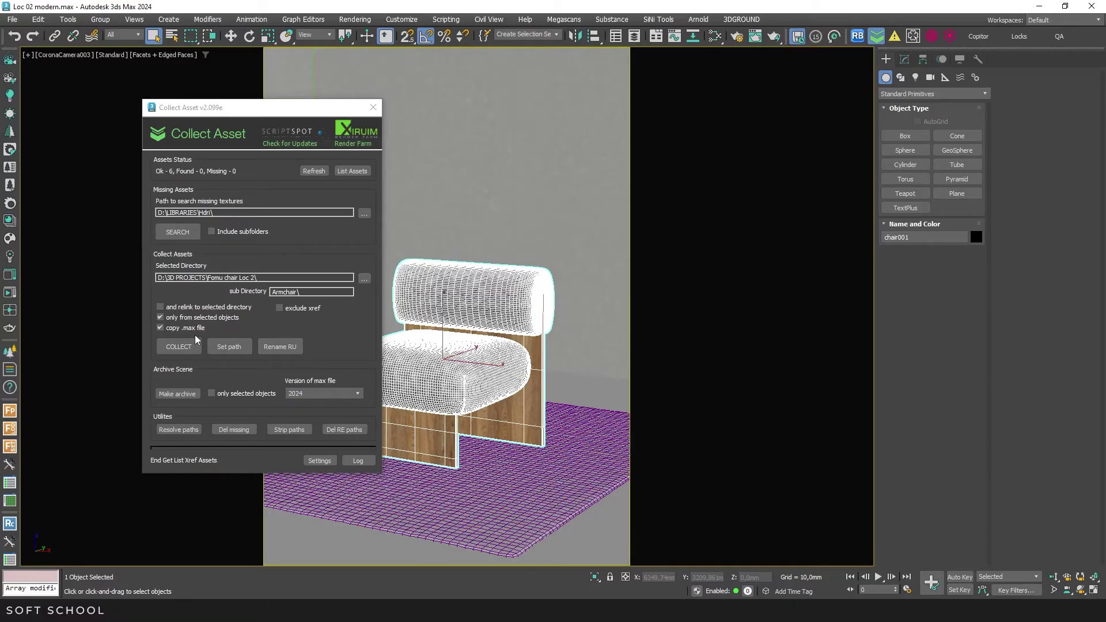
- Examine the scene's material and map nodes in the Slate Material Editor
key(m)
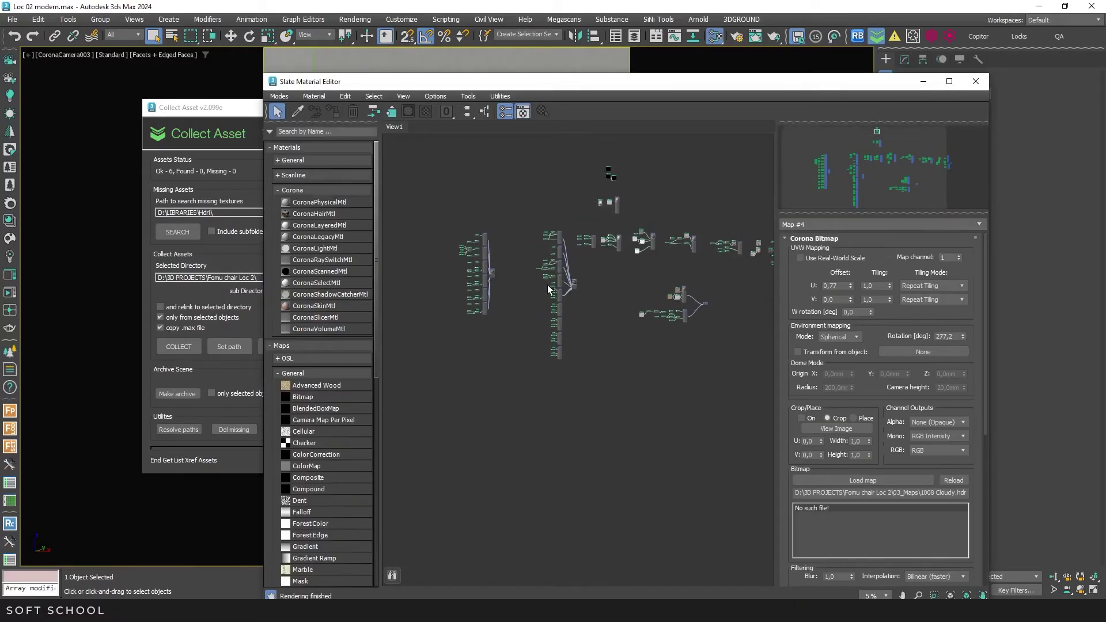
scroll(549, 289, up, 10)
middle_drag(599, 220, 590, 316)
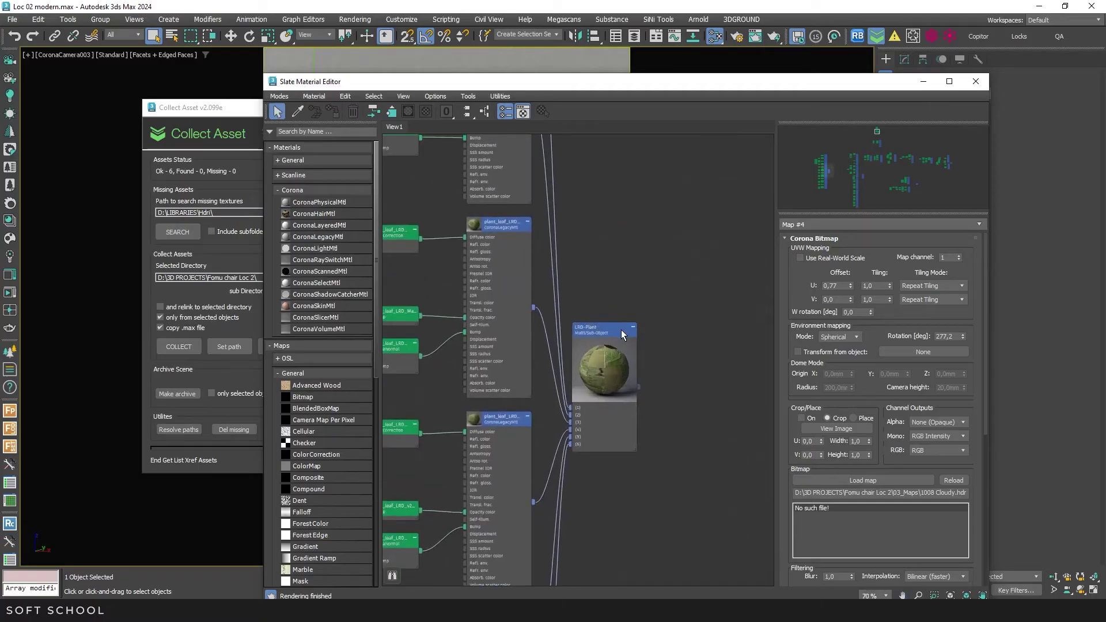
scroll(621, 330, down, 10)
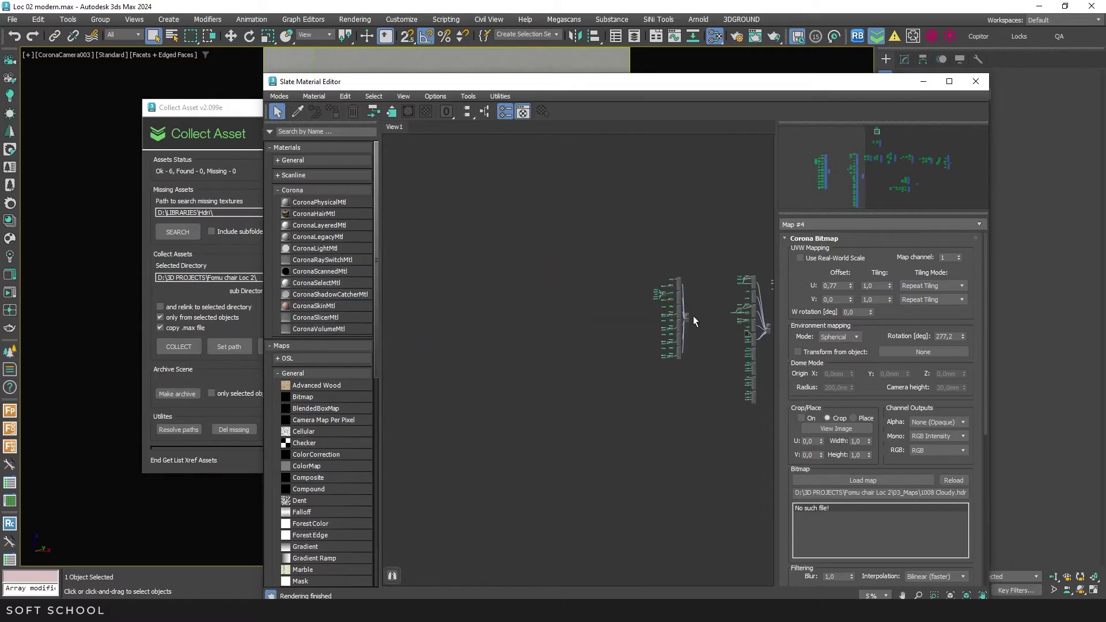
middle_drag(694, 316, 504, 331)
scroll(586, 291, up, 12)
middle_drag(728, 253, 504, 259)
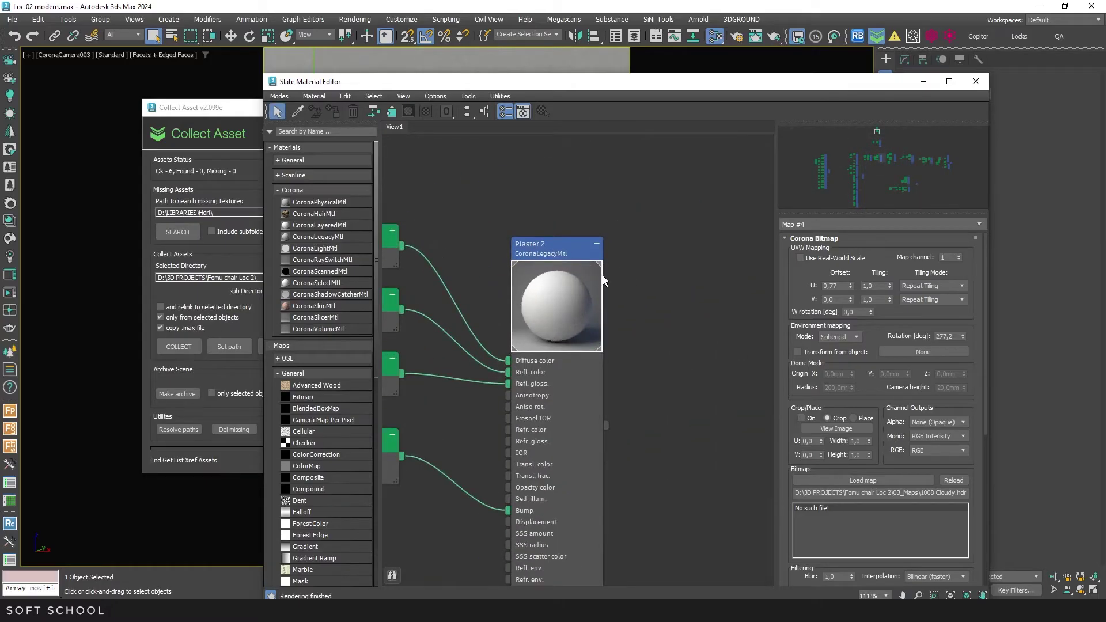
scroll(602, 276, down, 6)
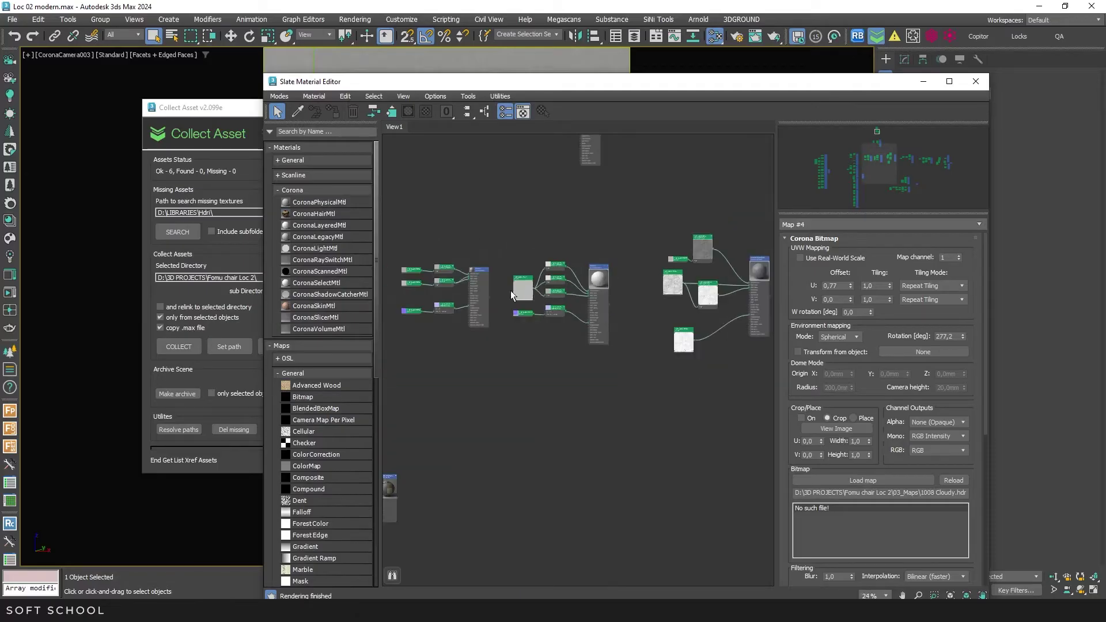
scroll(558, 349, up, 4)
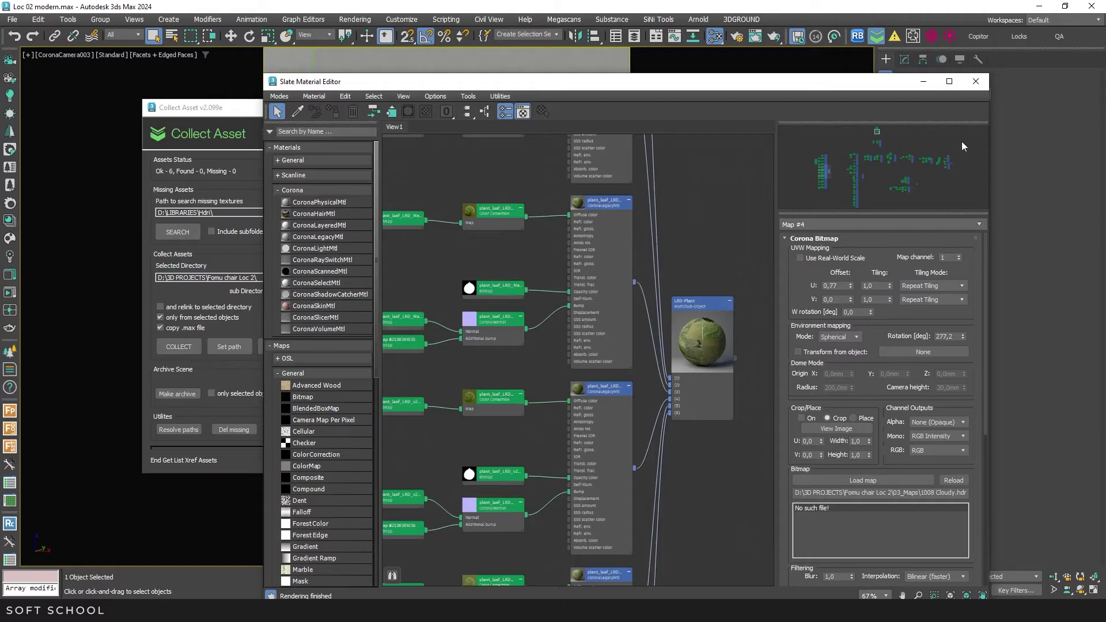
click(976, 81)
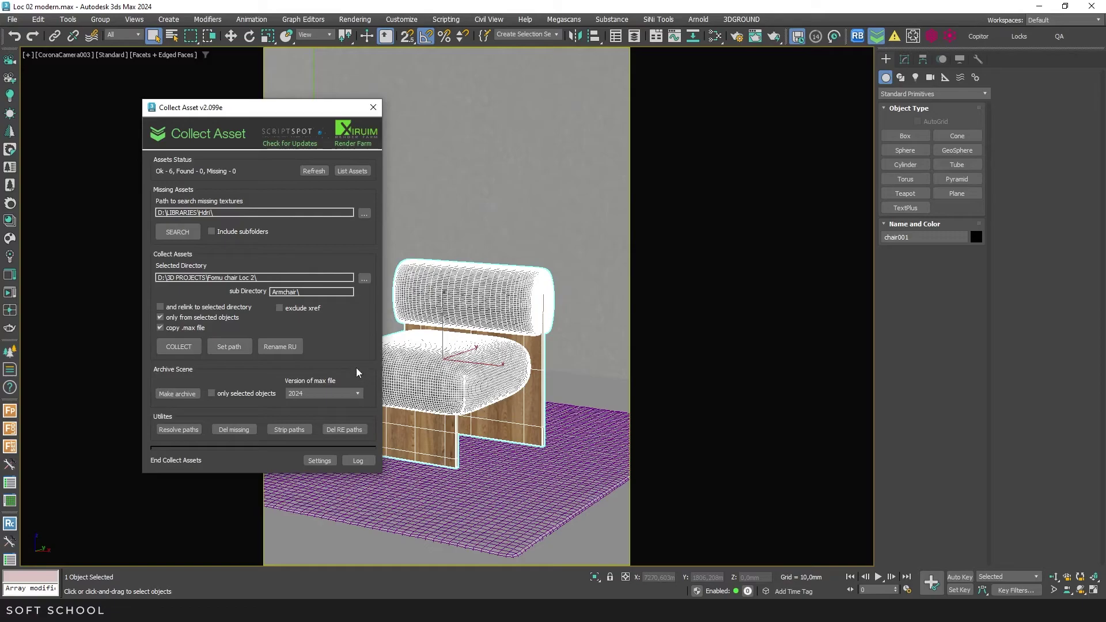
- Archive the scene as a zip file named Loc 02 modern in the Fomu chair Loc 2 folder
click(168, 393)
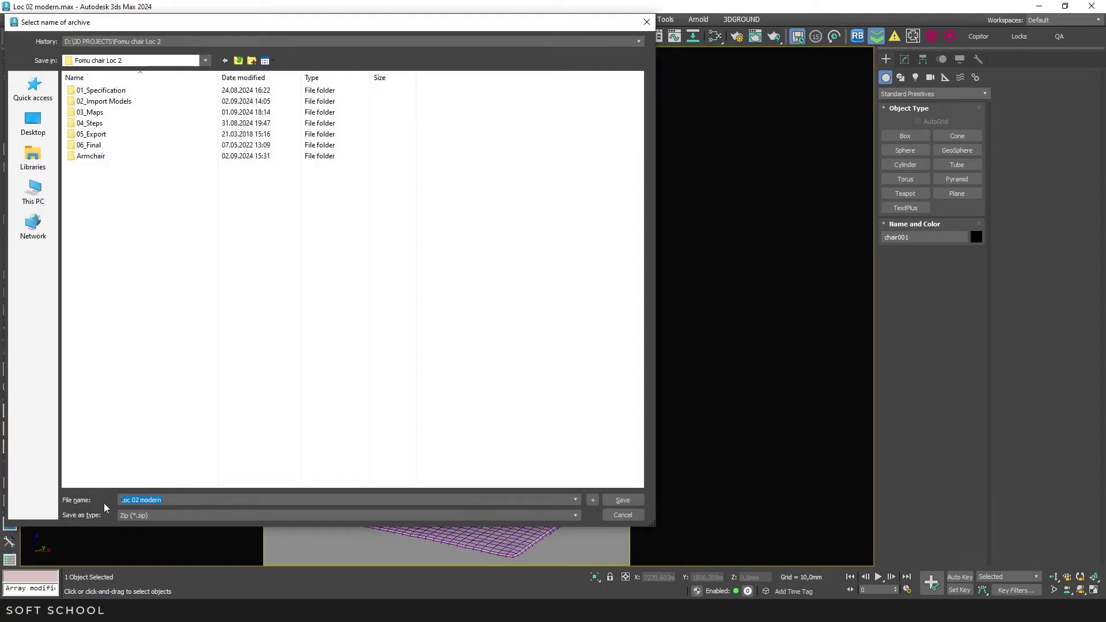
click(167, 517)
click(167, 516)
click(628, 500)
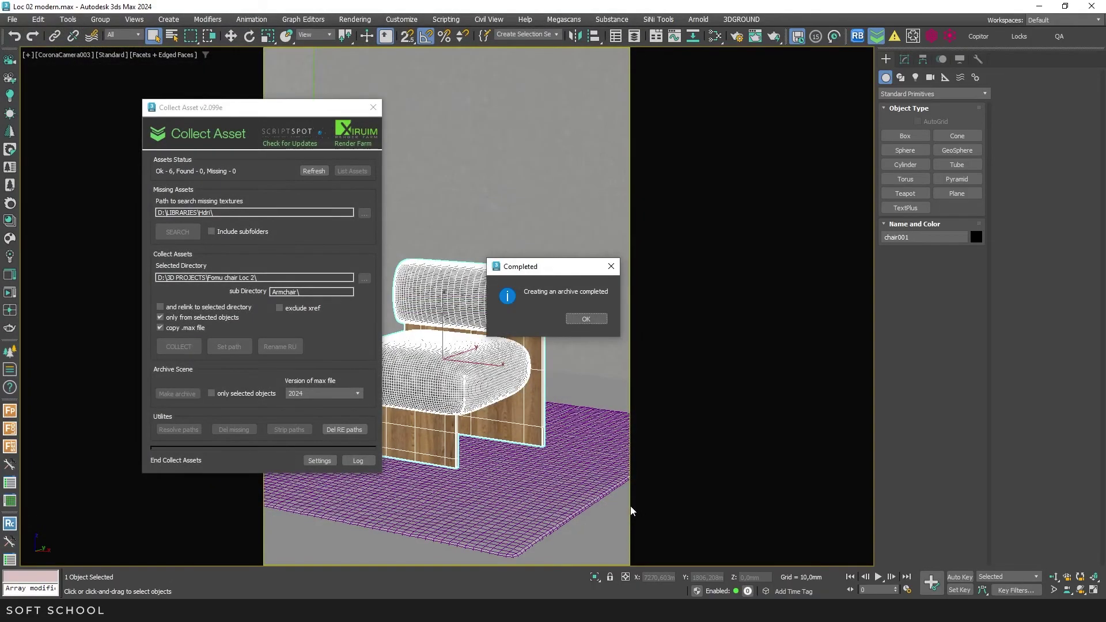
click(592, 319)
- Inspect the contents of Loc 02 modern.zip in the project folder
drag(407, 99, 648, 48)
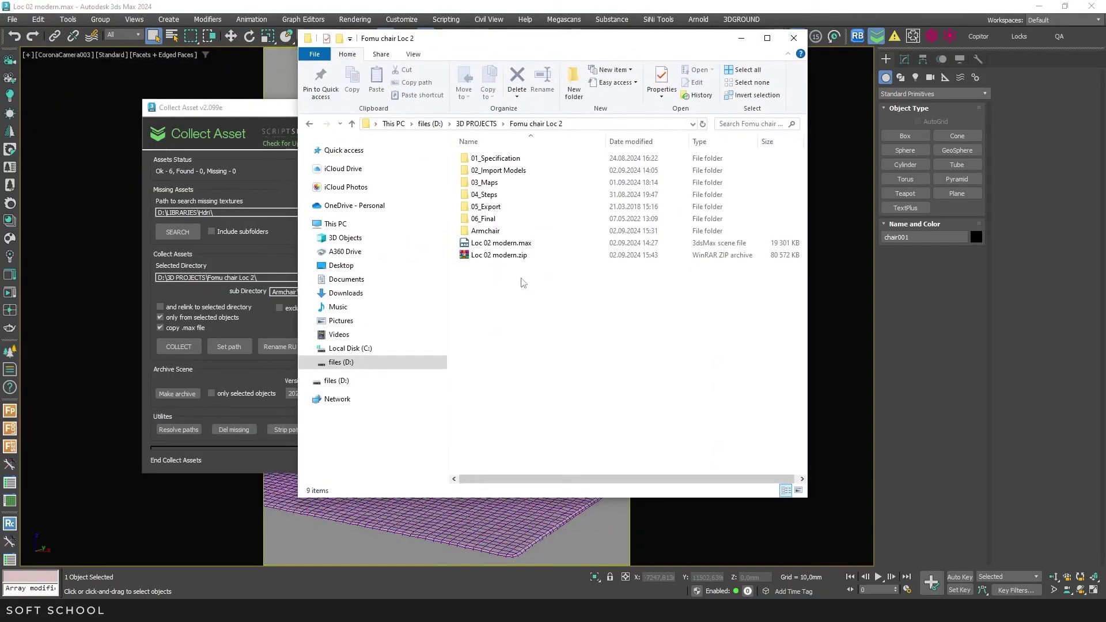
double_click(497, 255)
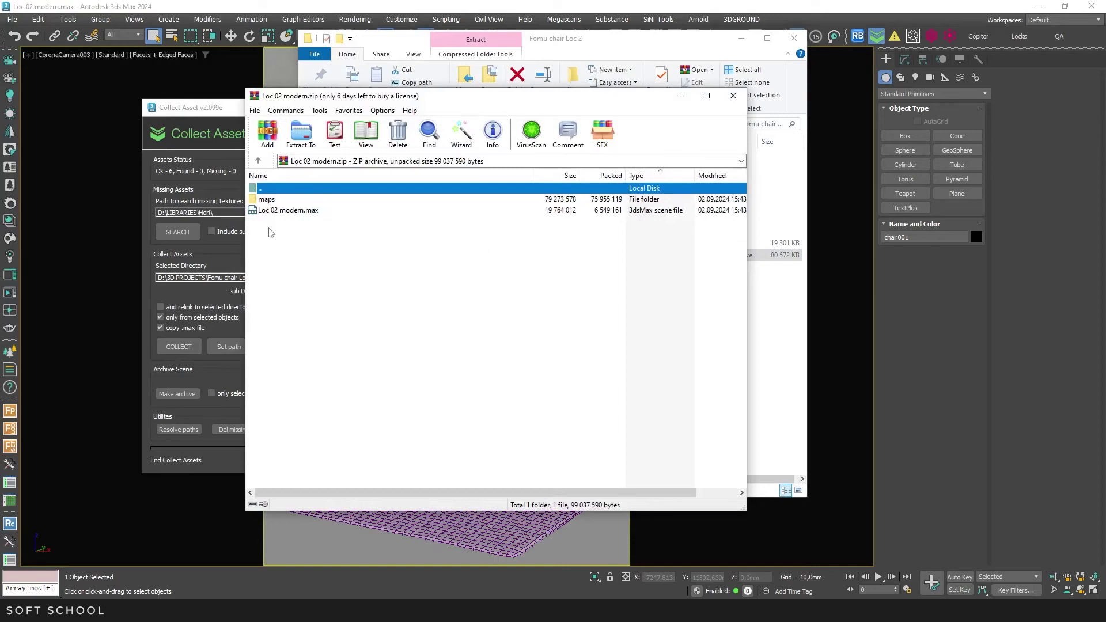
click(733, 100)
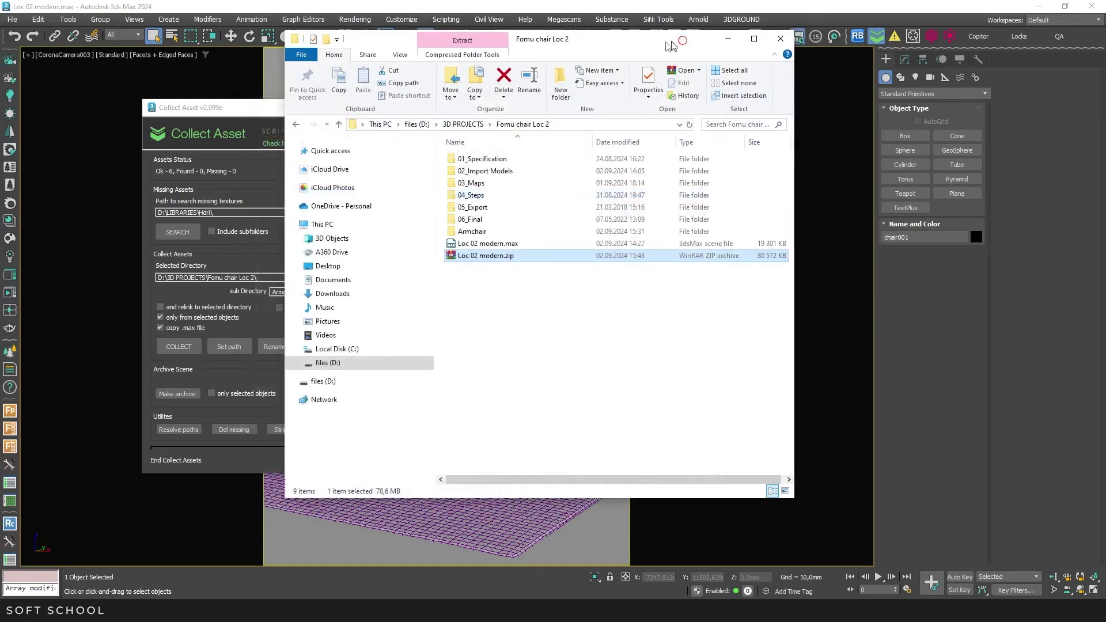
click(794, 38)
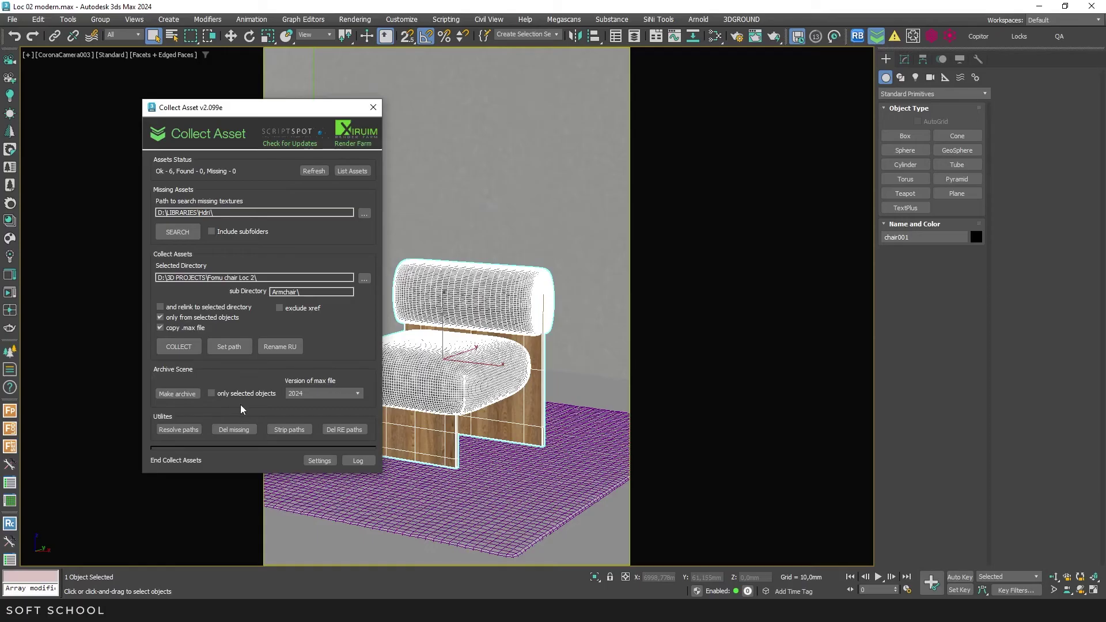
- View the max file versions available for the scene archive
click(358, 393)
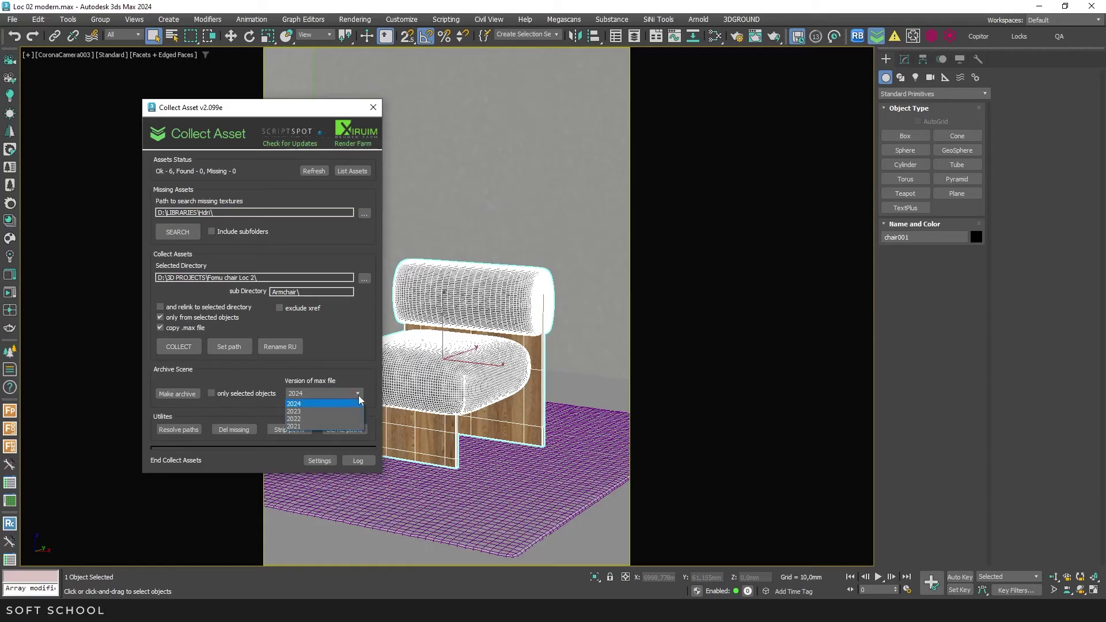
click(359, 396)
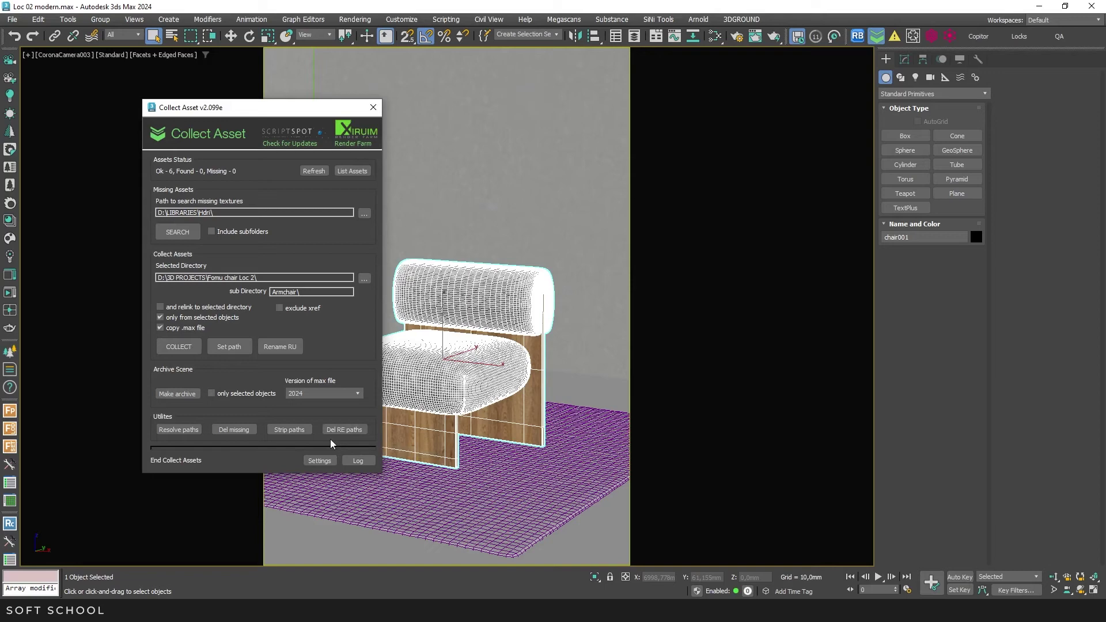
- Check the render elements and the CESSENTIAL_Direct element's output path in Render Setup
key(F10)
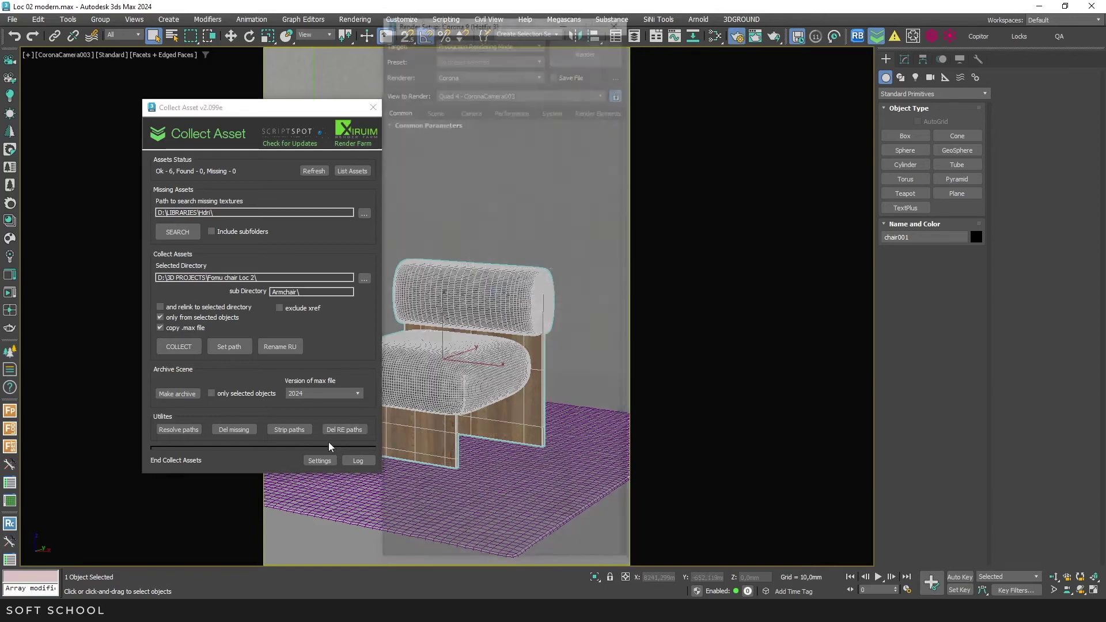
click(593, 107)
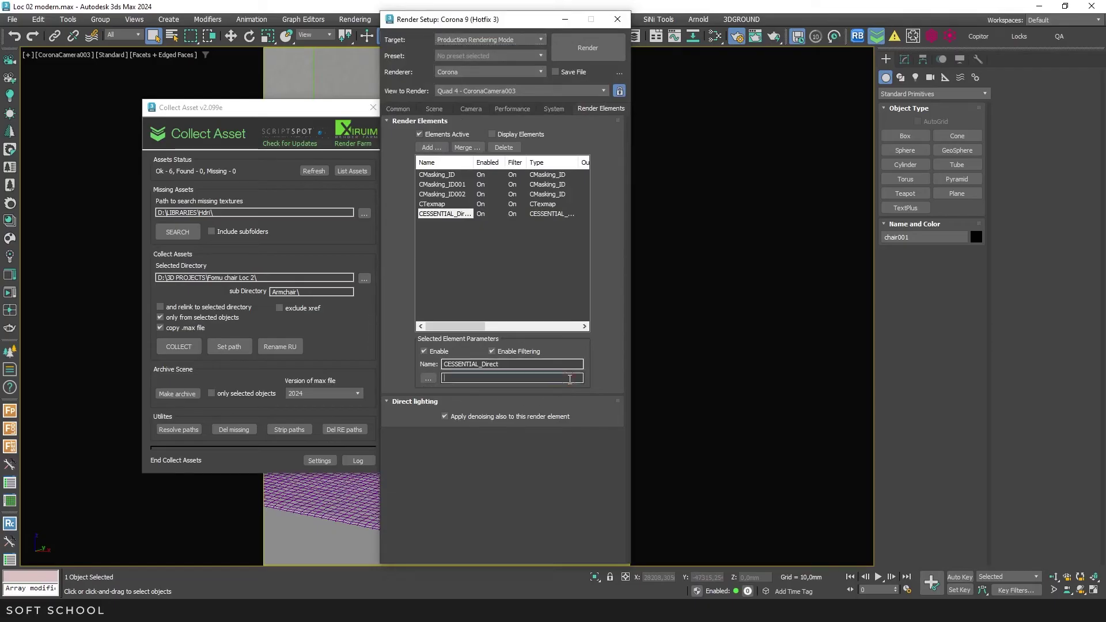
click(459, 379)
click(617, 19)
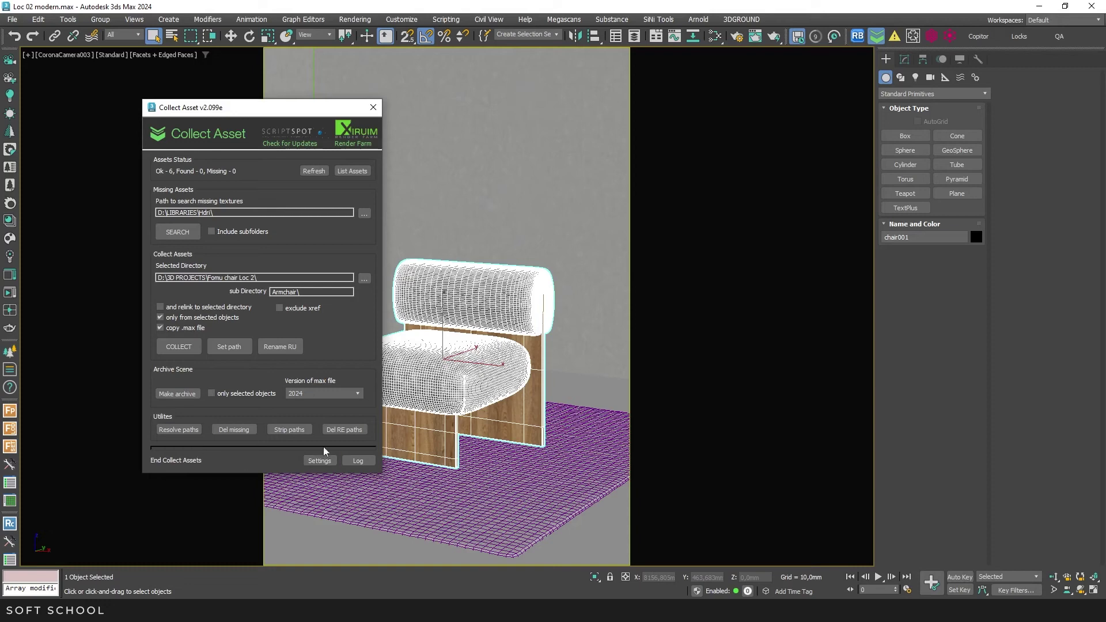
- Review the Collect Asset log, and close it
click(359, 461)
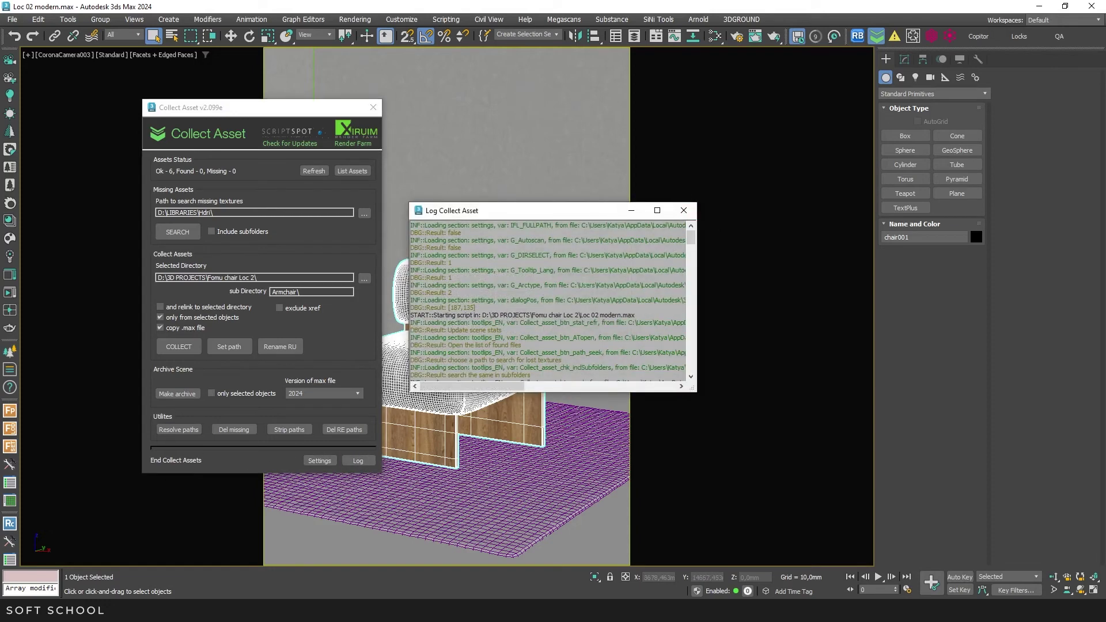
click(684, 211)
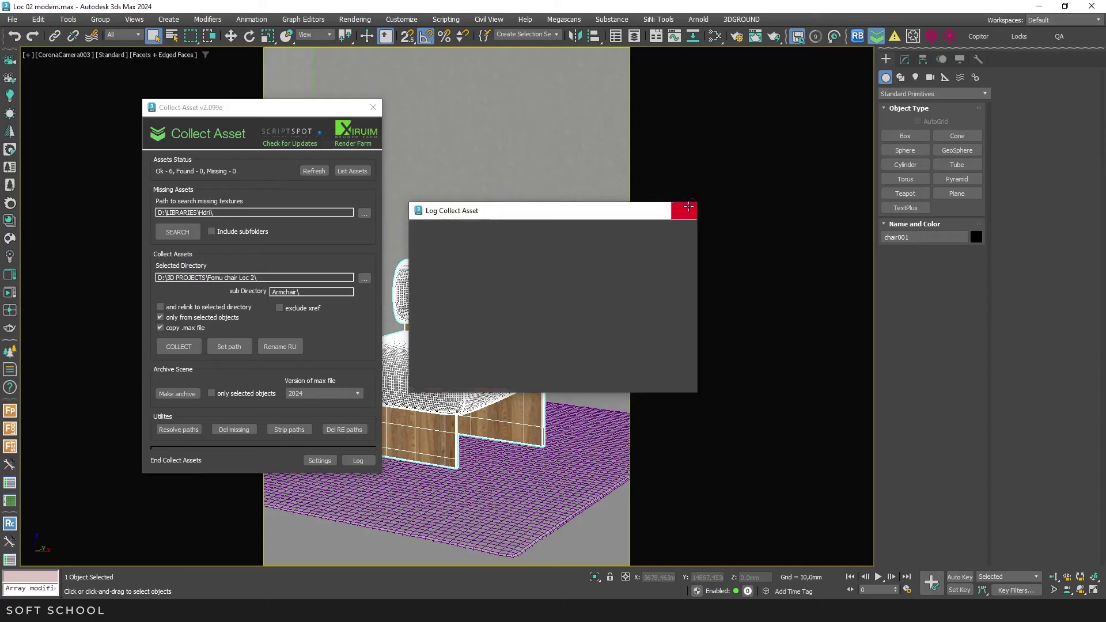
- Check the directory selector window options in the Collect Asset settings and keep standart
click(326, 459)
drag(553, 228, 455, 224)
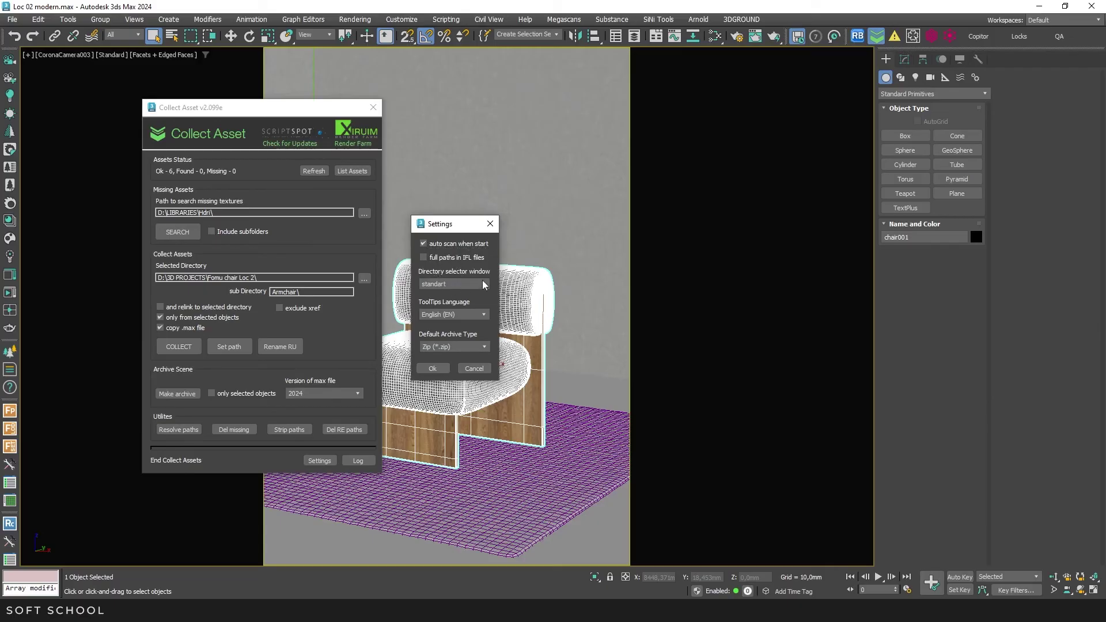
click(483, 283)
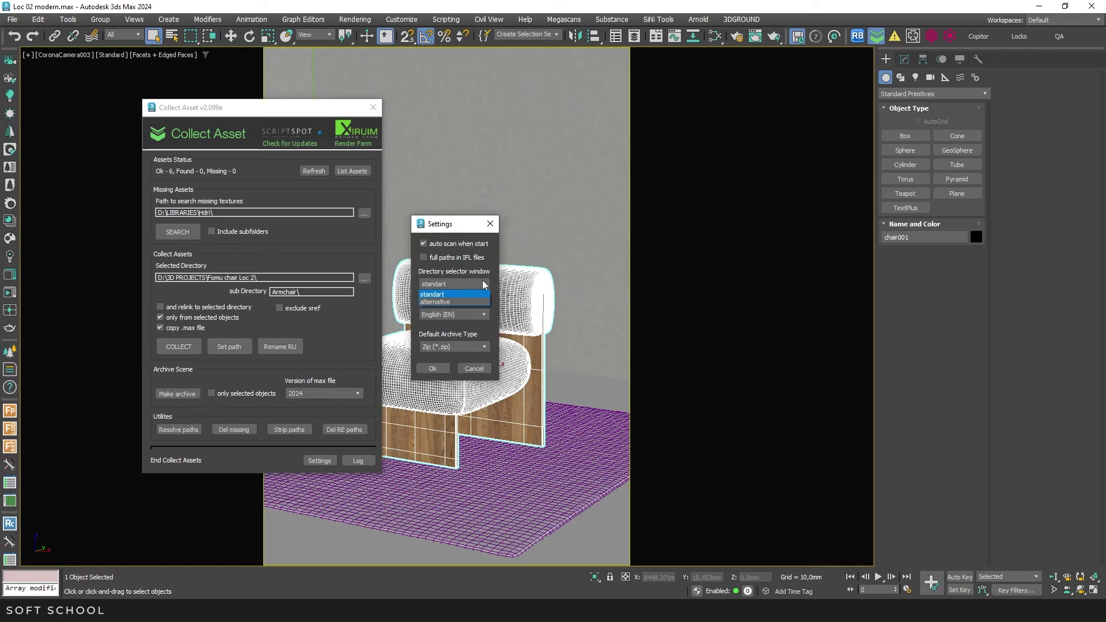
click(482, 294)
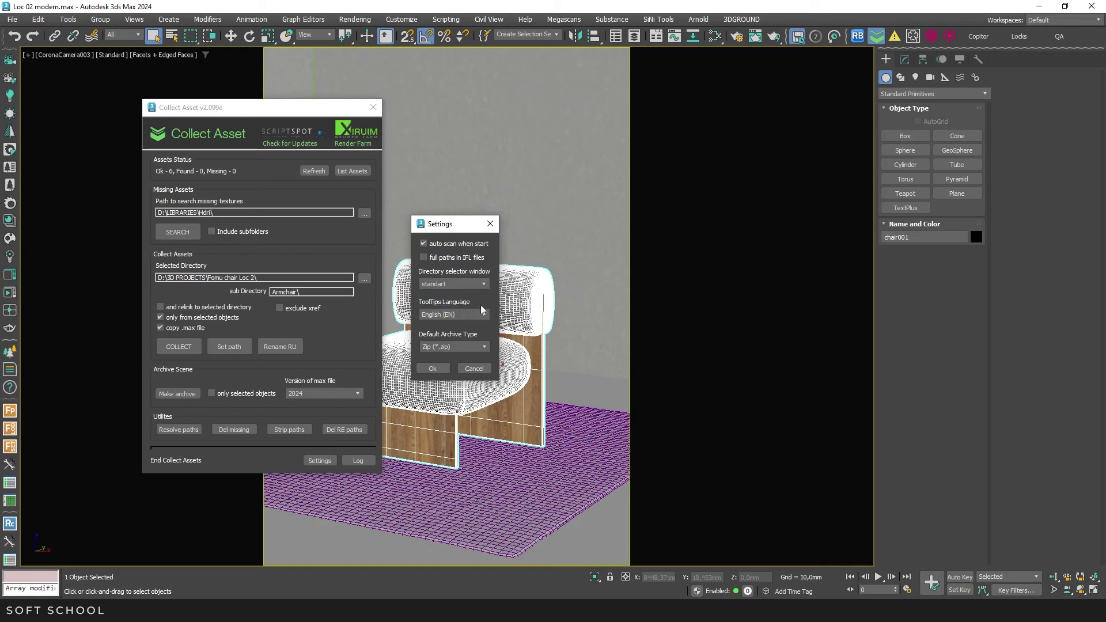
click(432, 370)
- Choose the 03_Maps folder inside Fomu chair Loc 2 as the directory for collected assets
click(364, 279)
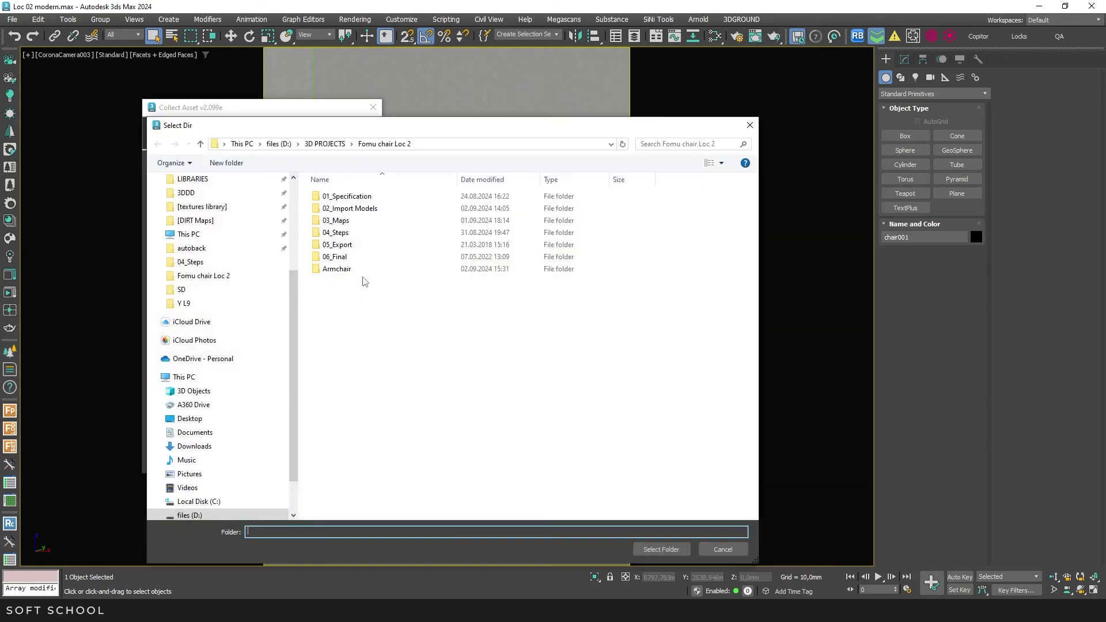
click(339, 222)
click(662, 549)
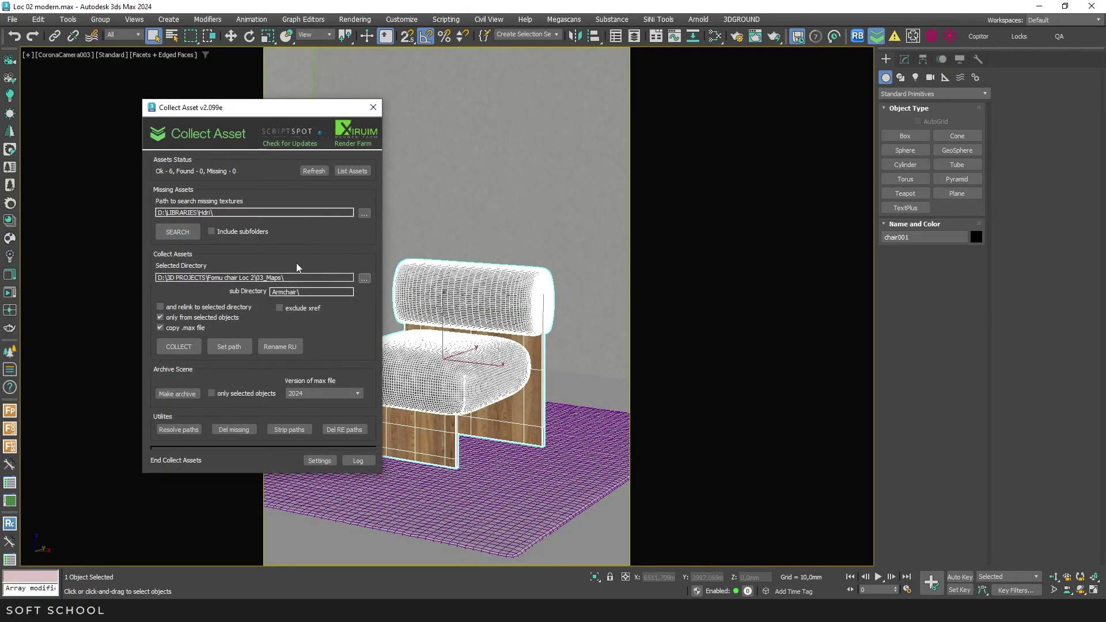
- Set the Collect Asset directory selector window to alternative
click(320, 461)
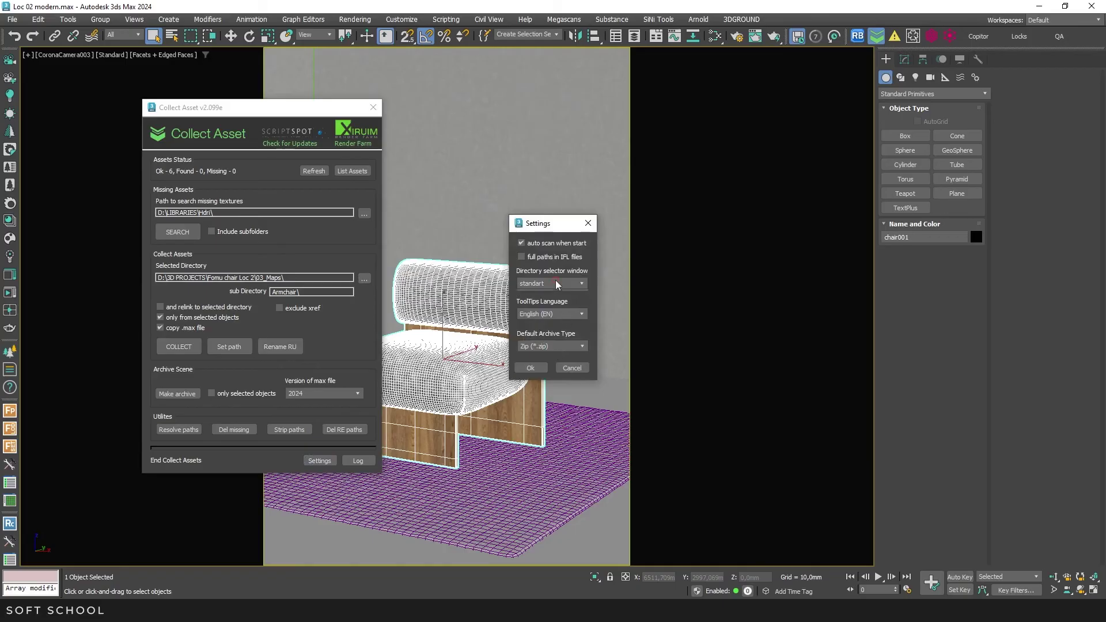
click(541, 301)
click(530, 368)
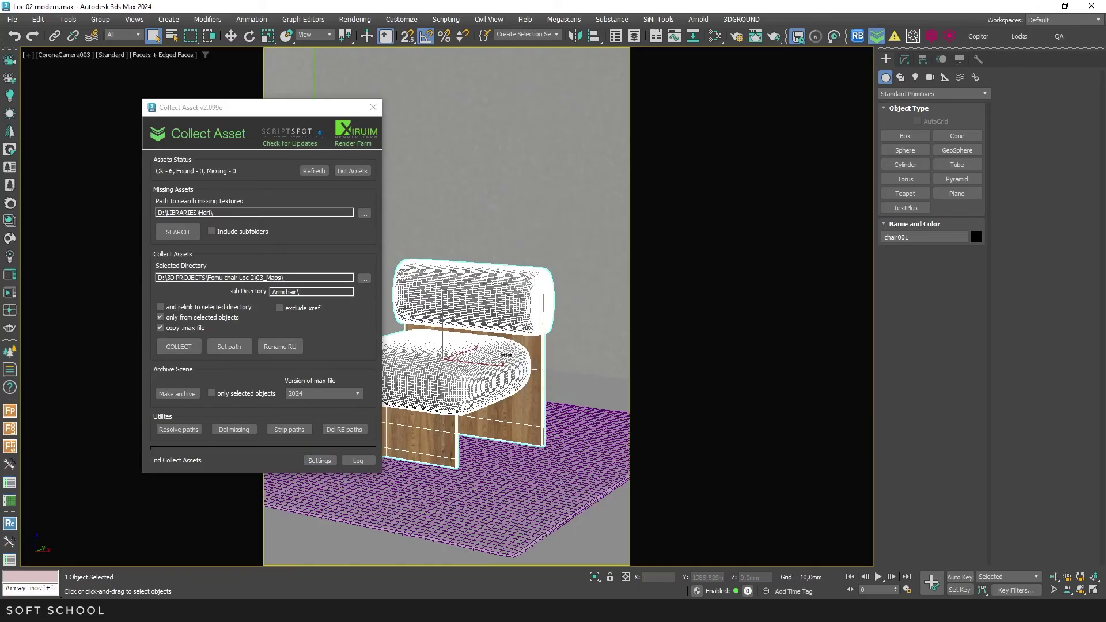
- Choose the Fomu chair Loc 2 folder in 3D PROJECTS as the directory for collected assets
click(364, 279)
click(325, 144)
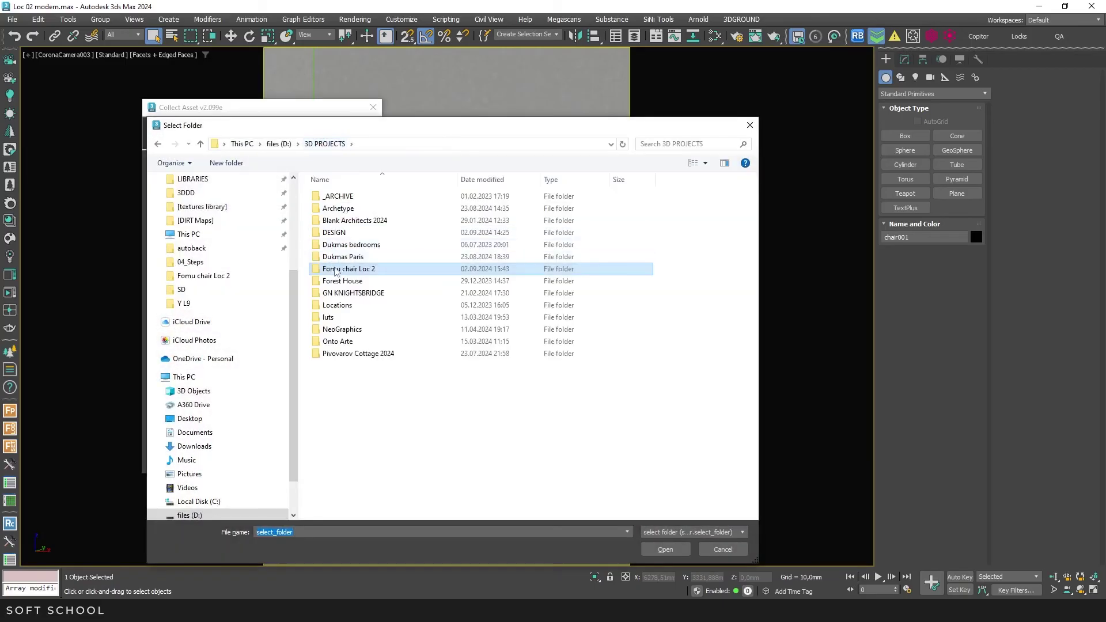
click(665, 549)
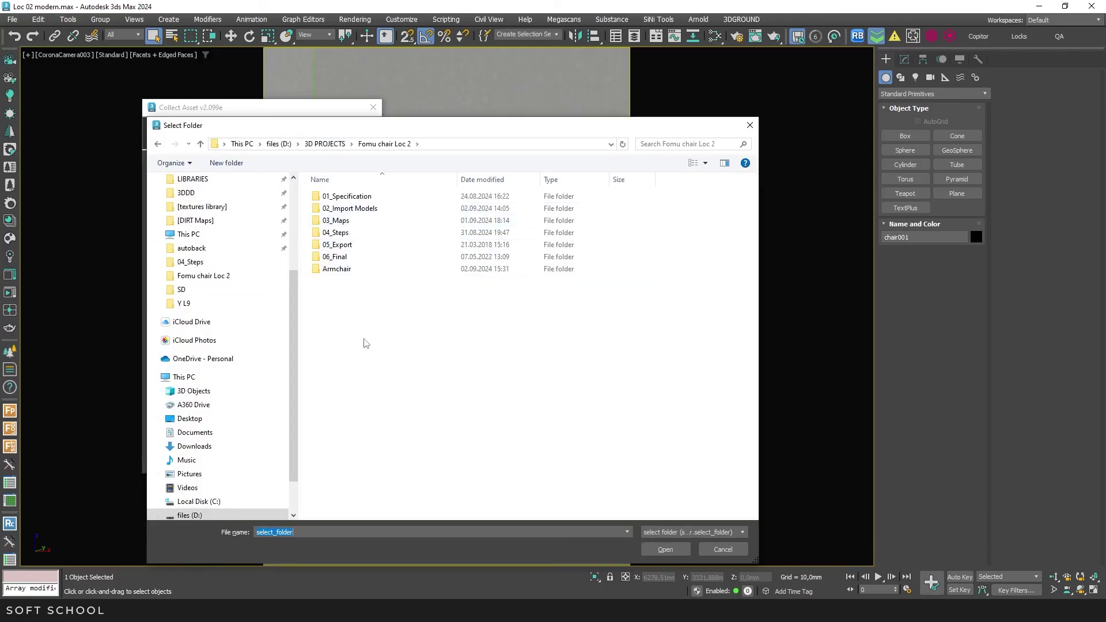
click(666, 550)
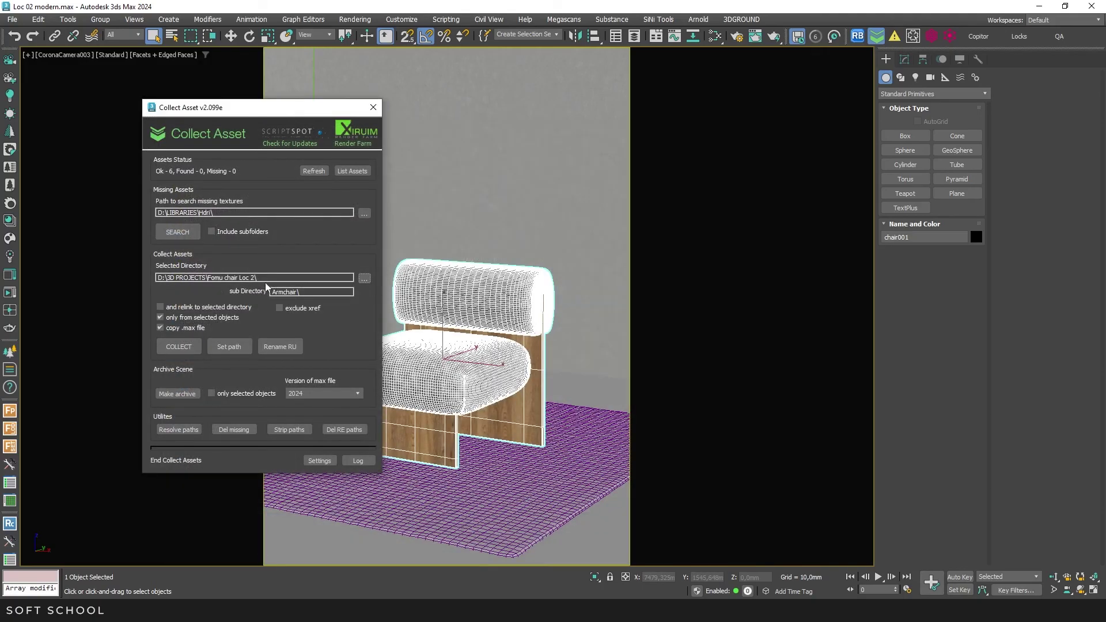
- Set the directory selector window to standart in the Collect Asset settings
click(320, 461)
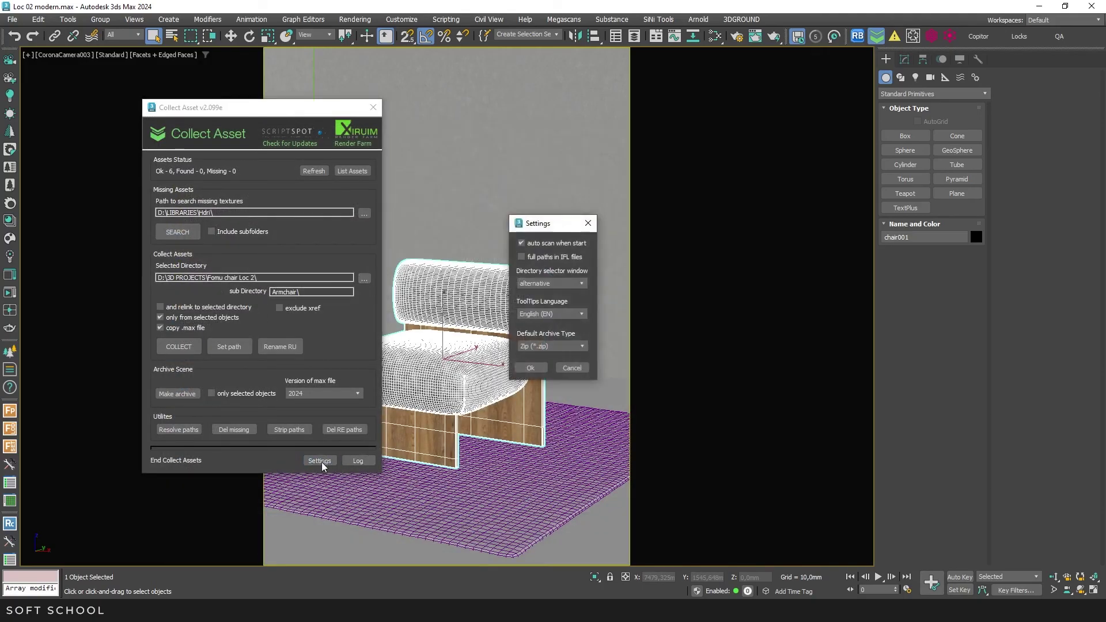
click(582, 281)
click(544, 294)
- Check the tooltips language and default archive type options, accept the settings, and move Collect Asset clear of the armchair
click(582, 314)
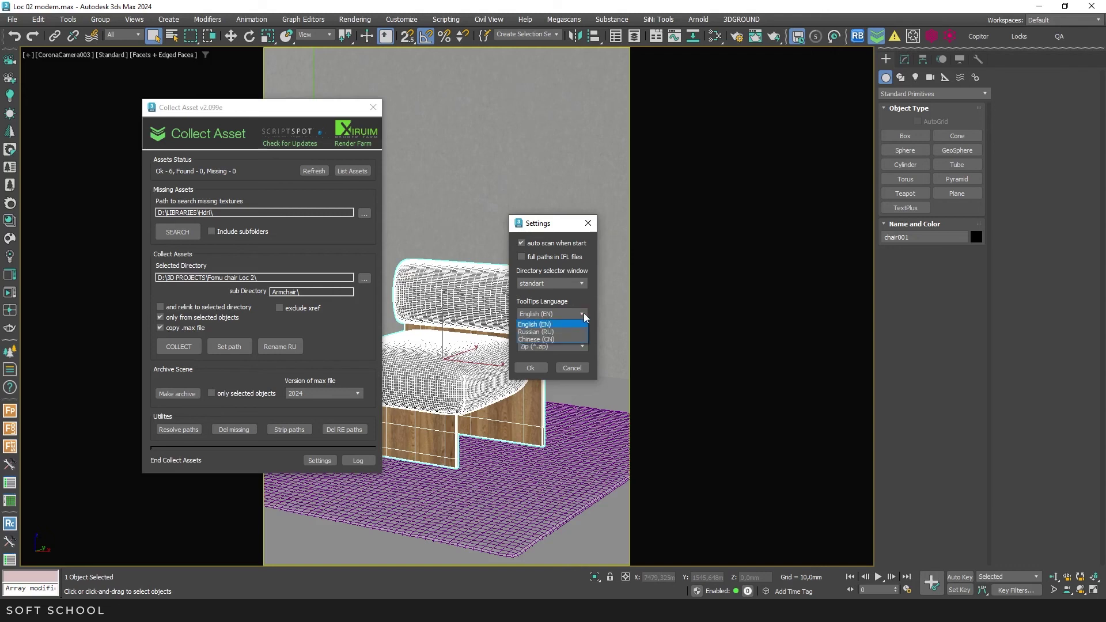
click(583, 314)
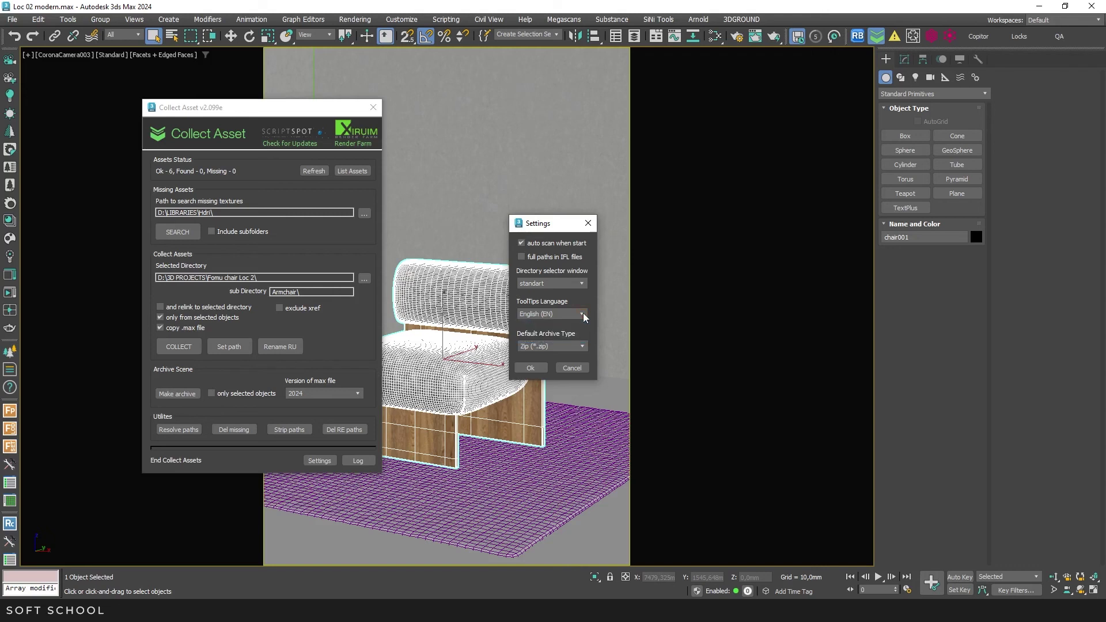
click(582, 347)
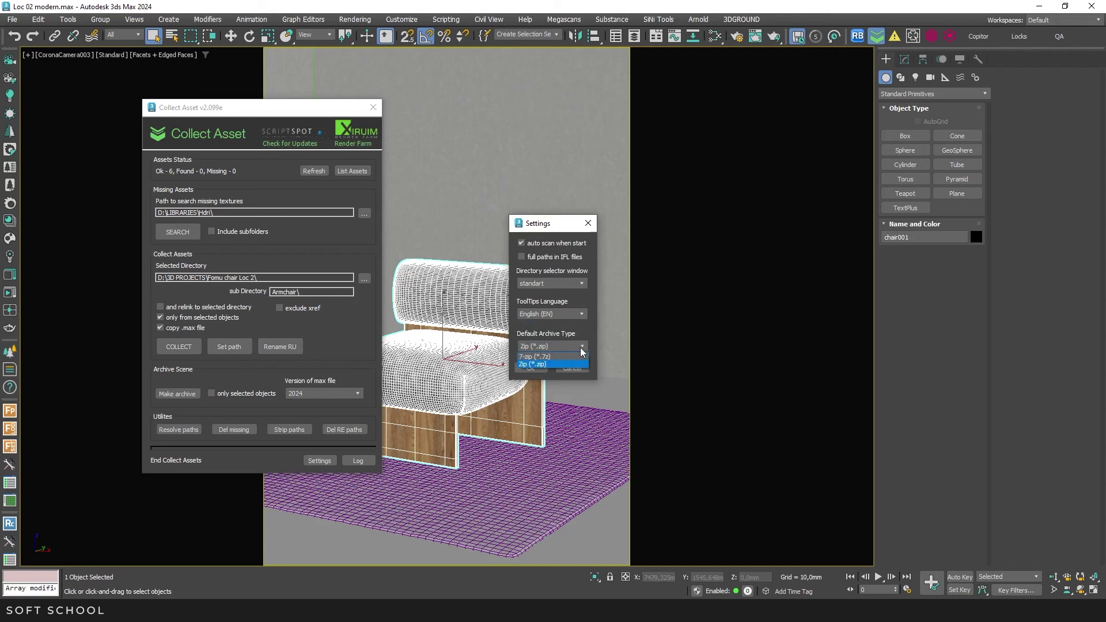
click(582, 347)
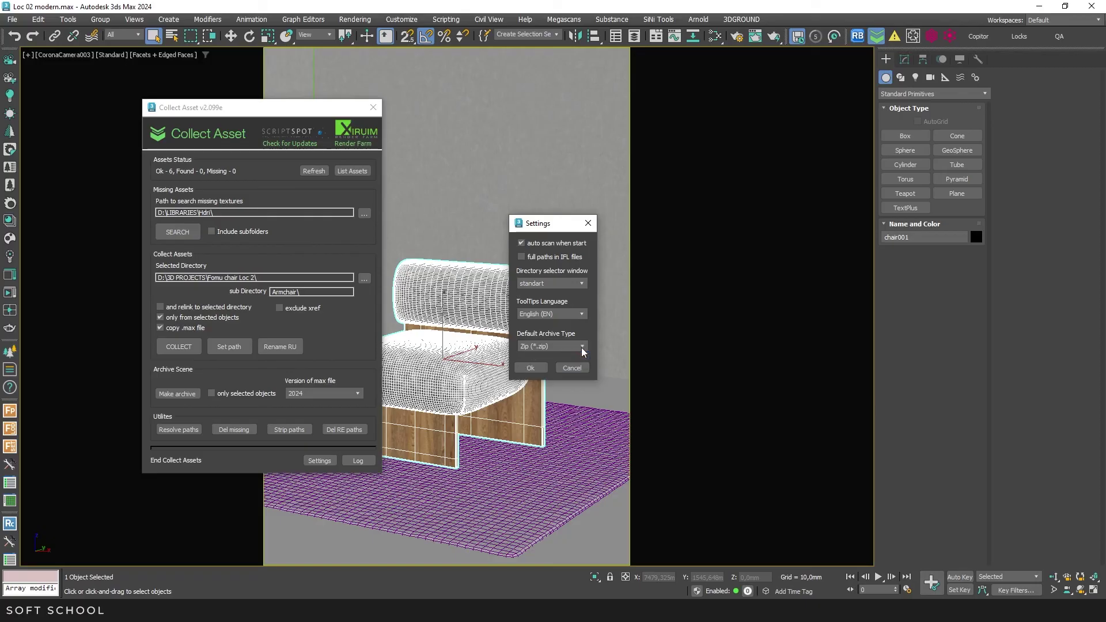
click(531, 369)
drag(222, 110, 651, 109)
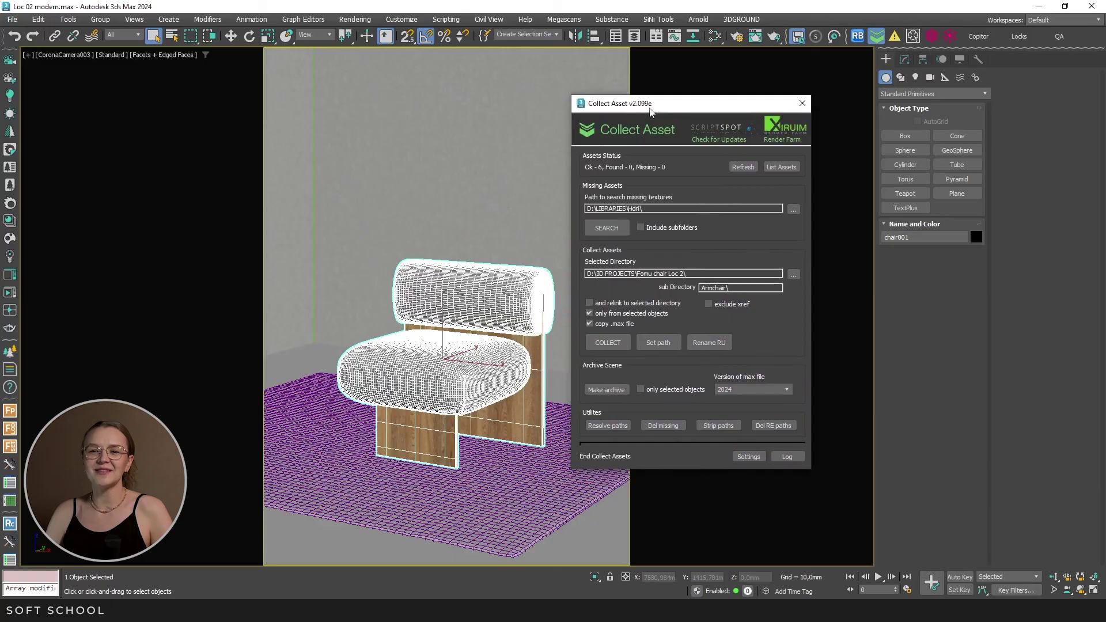